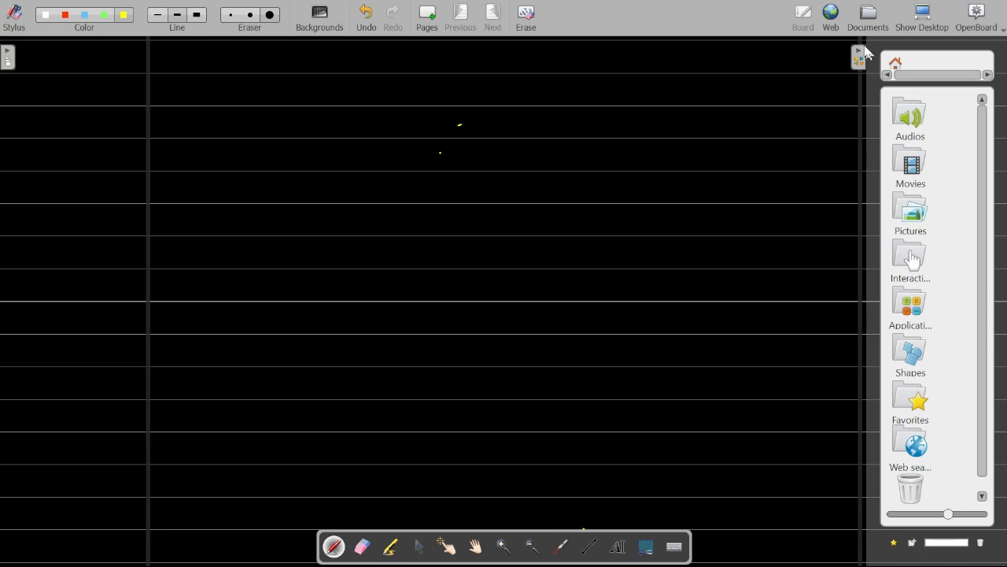
Hide the library panel and handwrite the underlined title "Open Board" in yellow near the top of the page.
{"action": "left_click", "coordinate": [859, 57]}
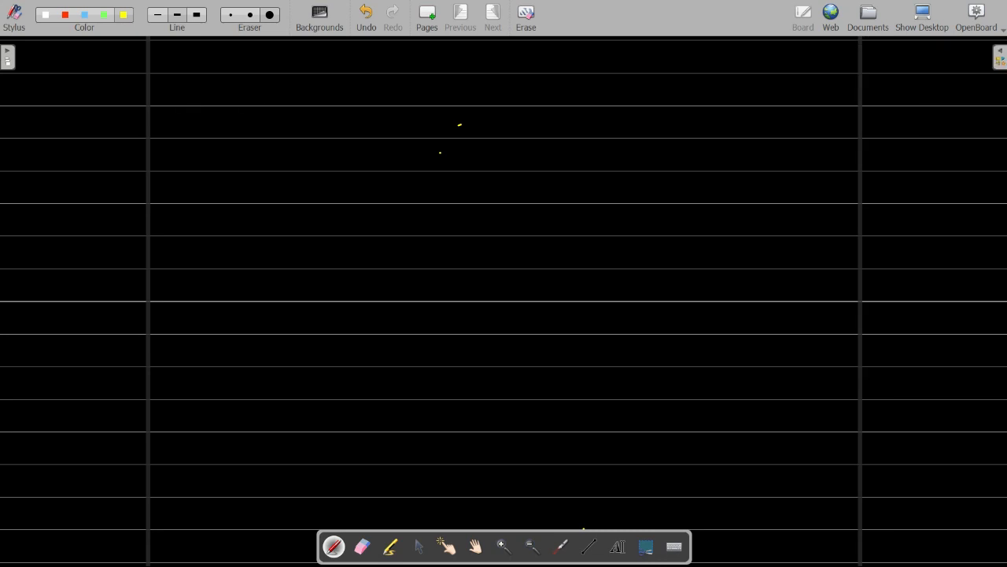
{"action": "left_click_drag", "start_coordinate": [268, 80], "coordinate": [261, 82]}
{"action": "mouse_move", "coordinate": [364, 88]}
{"action": "left_mouse_down"}
{"action": "mouse_move", "coordinate": [362, 101]}
{"action": "mouse_move", "coordinate": [474, 76]}
{"action": "mouse_move", "coordinate": [475, 96]}
{"action": "left_mouse_up"}
{"action": "left_click_drag", "start_coordinate": [256, 140], "coordinate": [487, 115]}
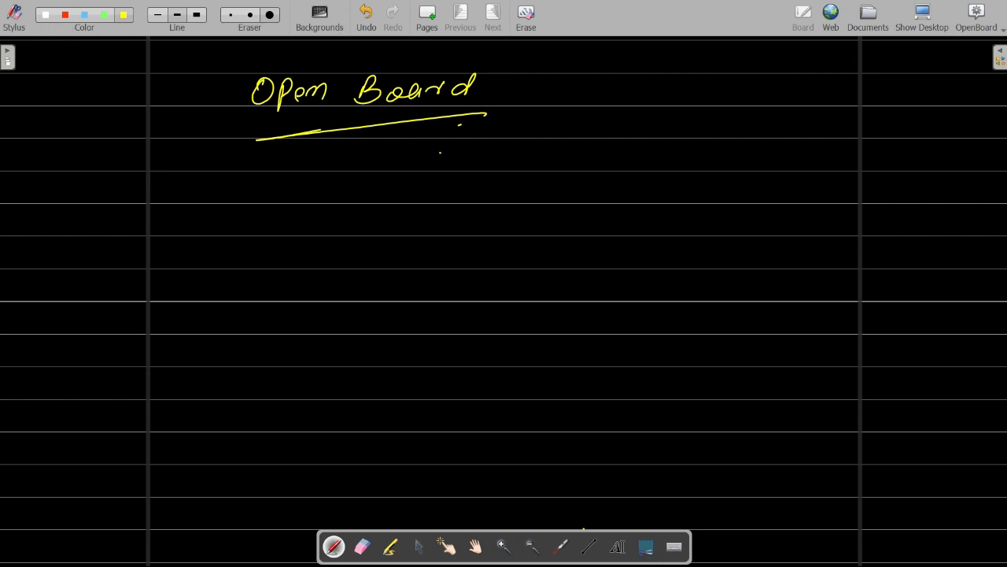
Toggle the stylus palette's visibility, choose its selection tool, and move the palette up to the middle of the board.
{"action": "left_click", "coordinate": [15, 19]}
{"action": "left_click", "coordinate": [16, 20]}
{"action": "left_click", "coordinate": [16, 20]}
{"action": "left_click", "coordinate": [16, 20]}
{"action": "left_click", "coordinate": [15, 20]}
{"action": "left_click", "coordinate": [17, 24]}
{"action": "left_click", "coordinate": [362, 545]}
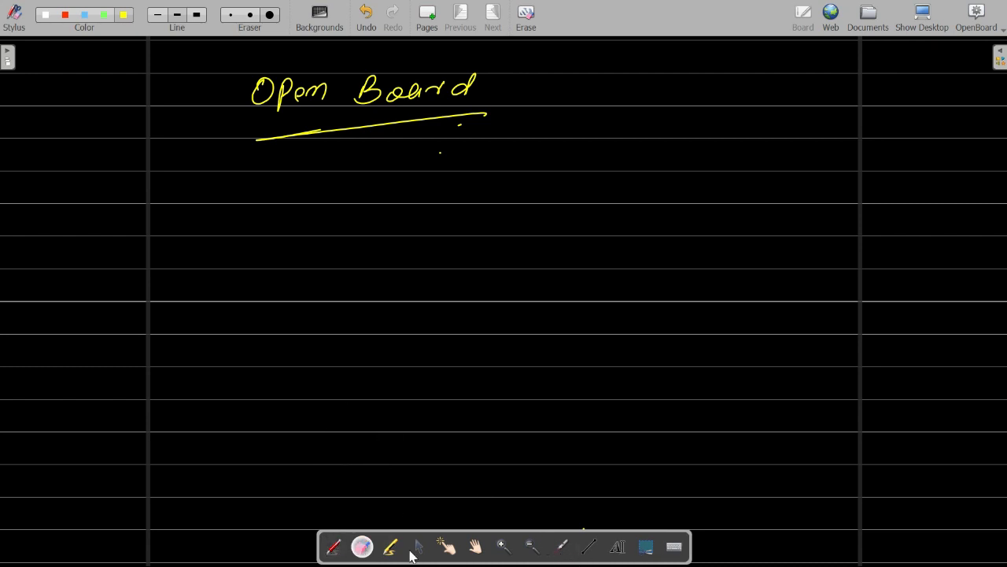
{"action": "left_click", "coordinate": [420, 551]}
{"action": "mouse_move", "coordinate": [354, 540]}
{"action": "left_mouse_down"}
{"action": "mouse_move", "coordinate": [360, 490]}
{"action": "mouse_move", "coordinate": [334, 336]}
{"action": "left_mouse_up"}
{"action": "left_click", "coordinate": [13, 24]}
{"action": "left_click", "coordinate": [13, 24]}
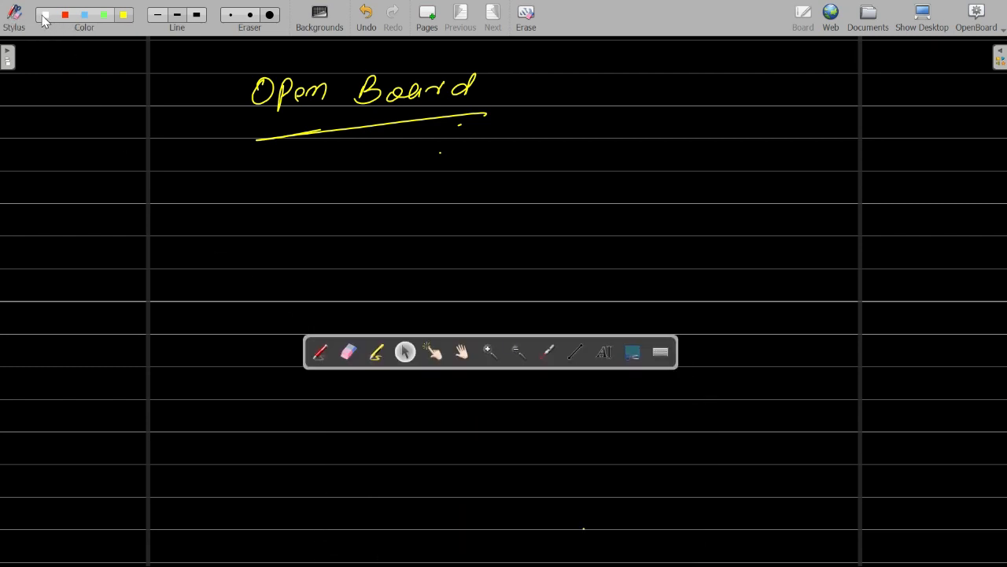
Draw one short pen squiggle each in white, red, blue, green and yellow below the title.
{"action": "left_click", "coordinate": [45, 17]}
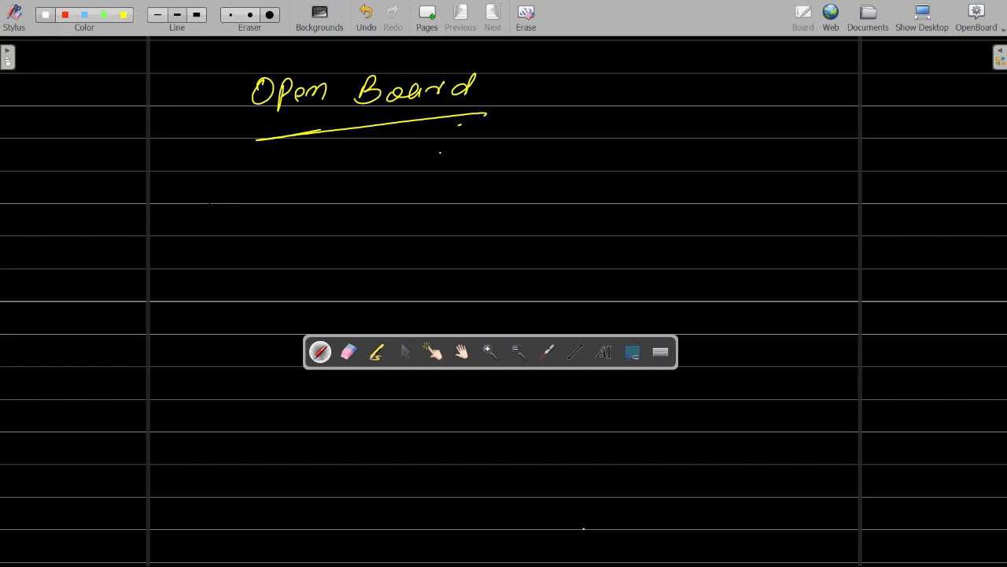
{"action": "left_click_drag", "start_coordinate": [202, 226], "coordinate": [266, 202]}
{"action": "left_click", "coordinate": [65, 15]}
{"action": "left_click_drag", "start_coordinate": [221, 272], "coordinate": [310, 226]}
{"action": "left_click", "coordinate": [85, 14]}
{"action": "left_click_drag", "start_coordinate": [384, 218], "coordinate": [449, 193]}
{"action": "left_click_drag", "start_coordinate": [514, 184], "coordinate": [605, 164]}
{"action": "left_click_drag", "start_coordinate": [293, 278], "coordinate": [378, 258]}
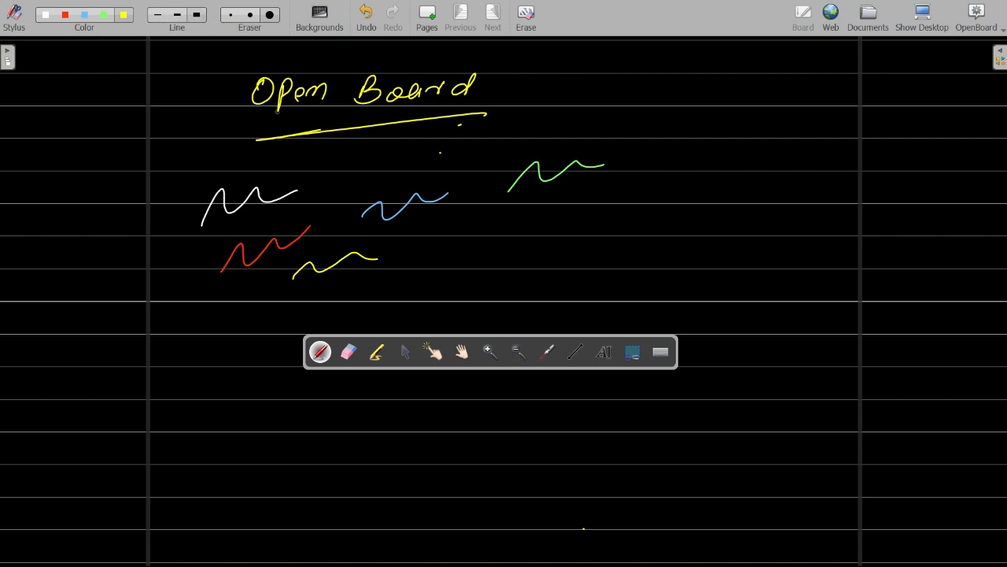
Draw yellow squiggles in the thick, medium and thin line widths around the coloured ones.
{"action": "mouse_move", "coordinate": [142, 377]}
{"action": "left_mouse_down"}
{"action": "mouse_move", "coordinate": [179, 340]}
{"action": "mouse_move", "coordinate": [227, 332]}
{"action": "left_mouse_up"}
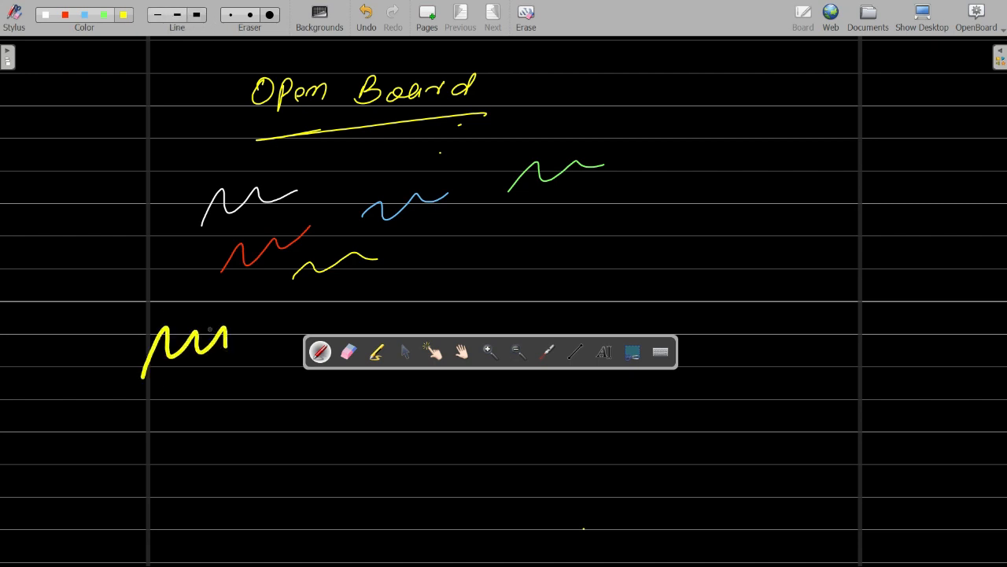
{"action": "left_click", "coordinate": [177, 14]}
{"action": "left_click_drag", "start_coordinate": [89, 143], "coordinate": [109, 208]}
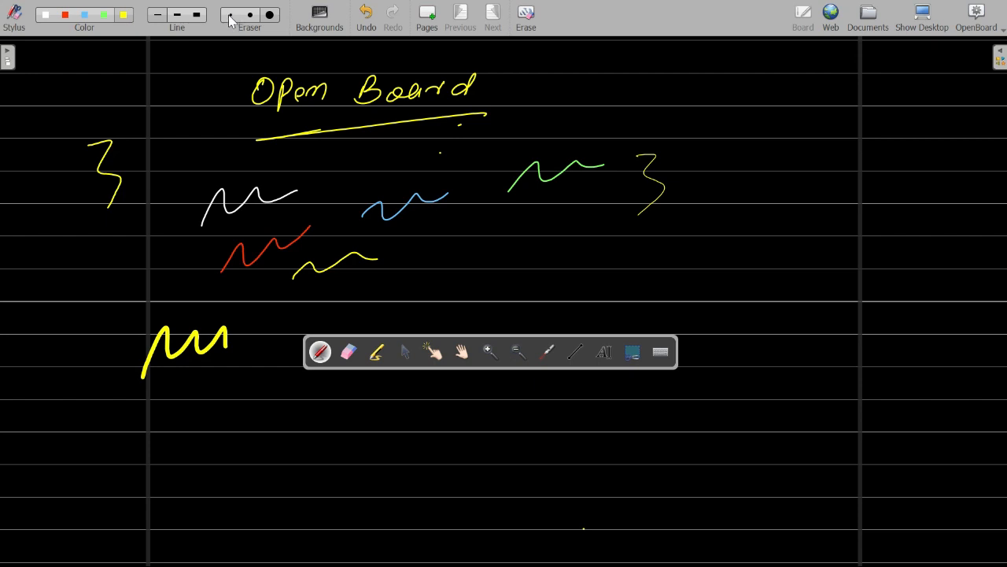
Erase the medium yellow squiggle beside the title with the smaller erasers, and the white, red, blue and central yellow squiggles with the largest.
{"action": "left_click", "coordinate": [230, 16]}
{"action": "left_click", "coordinate": [250, 19]}
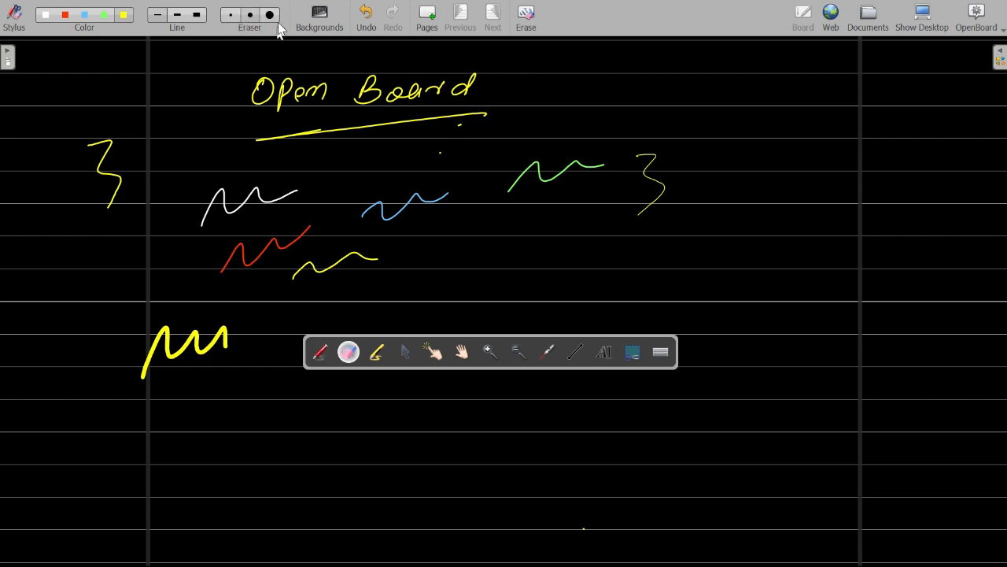
{"action": "left_click", "coordinate": [269, 16]}
{"action": "left_click", "coordinate": [230, 18]}
{"action": "left_click_drag", "start_coordinate": [110, 143], "coordinate": [93, 141]}
{"action": "left_click", "coordinate": [251, 17]}
{"action": "left_click_drag", "start_coordinate": [112, 134], "coordinate": [108, 223]}
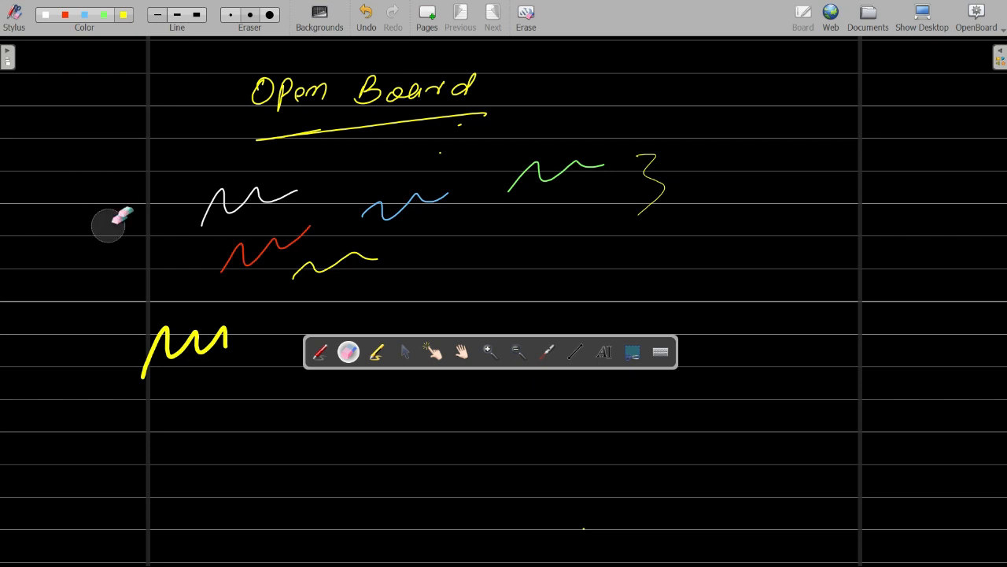
{"action": "left_click", "coordinate": [269, 15]}
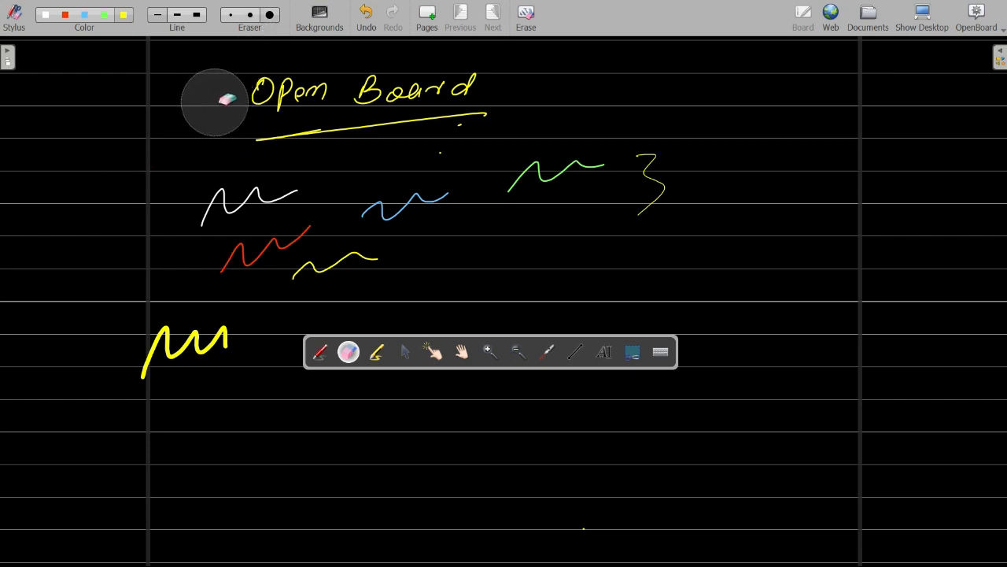
{"action": "mouse_move", "coordinate": [186, 157]}
{"action": "left_mouse_down"}
{"action": "mouse_move", "coordinate": [180, 198]}
{"action": "mouse_move", "coordinate": [352, 239]}
{"action": "mouse_move", "coordinate": [281, 281]}
{"action": "left_mouse_up"}
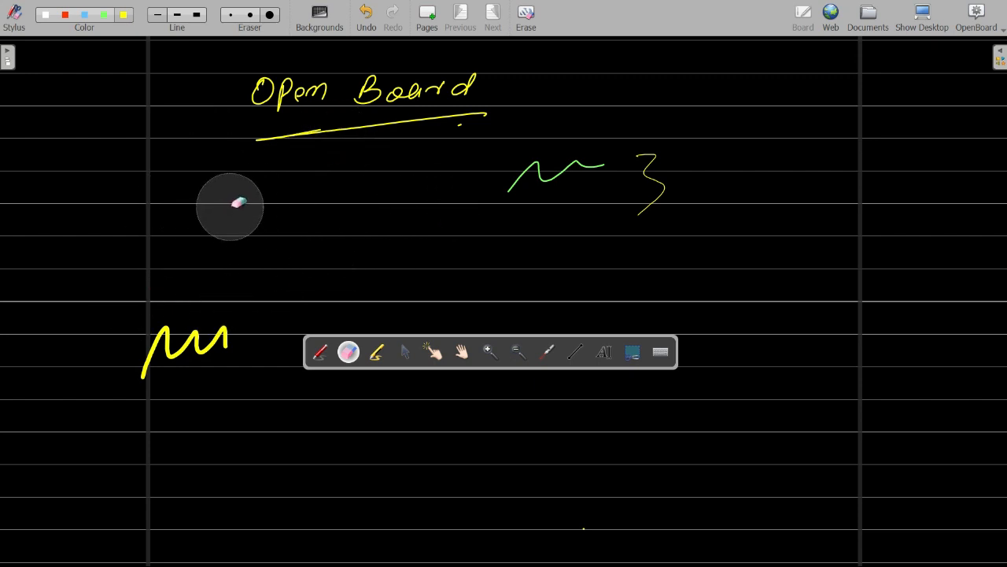
Try the light ruled, light plain, dark plain and dark ruled page backgrounds, ending with the dark grid.
{"action": "left_click", "coordinate": [319, 20]}
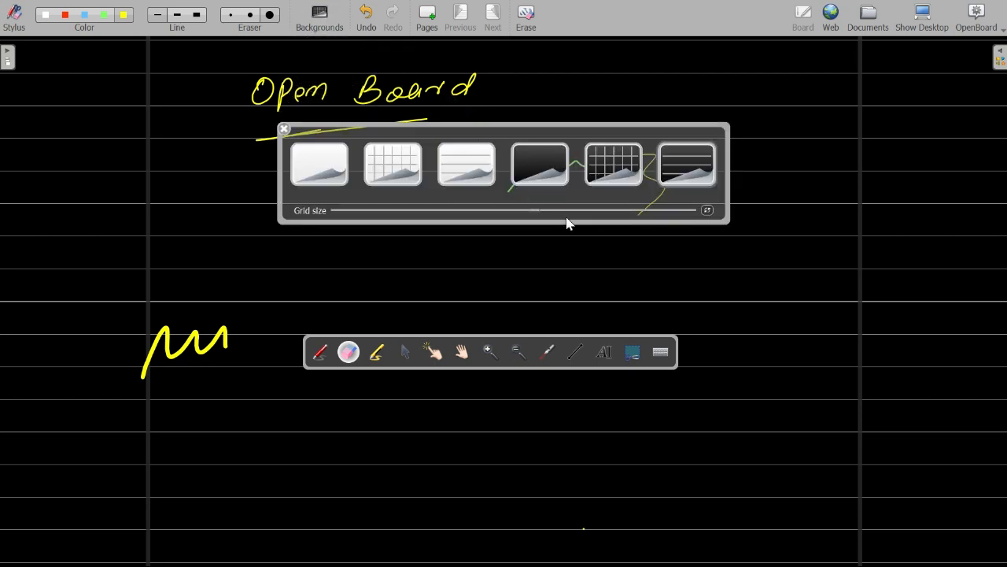
{"action": "left_click", "coordinate": [460, 169]}
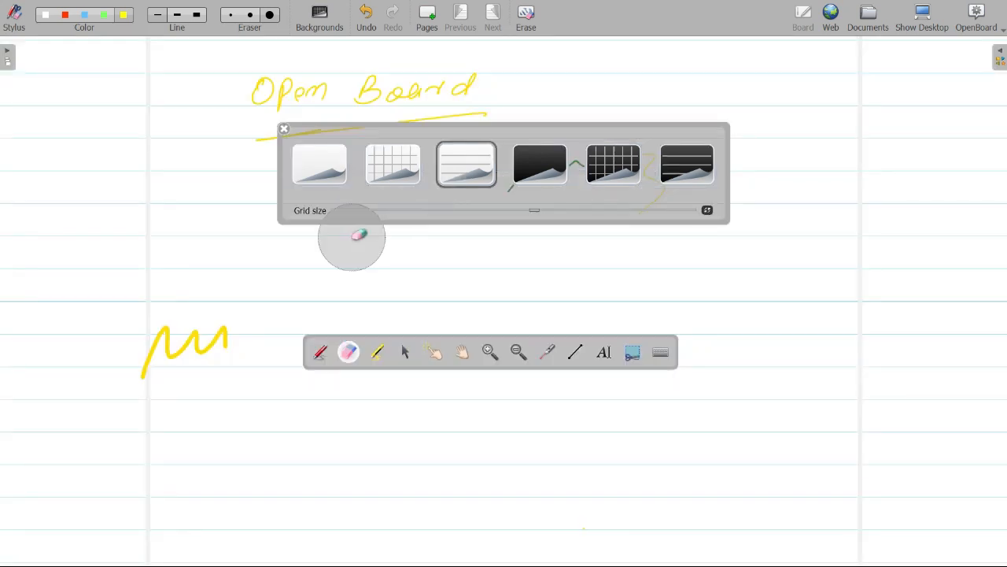
{"action": "left_click", "coordinate": [321, 167]}
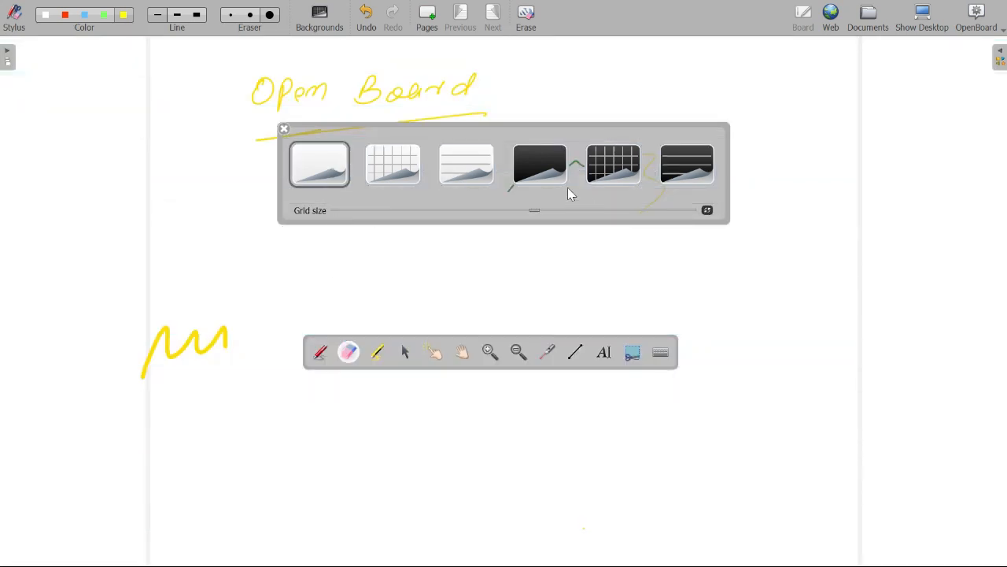
{"action": "left_click", "coordinate": [551, 174]}
{"action": "left_click", "coordinate": [627, 177]}
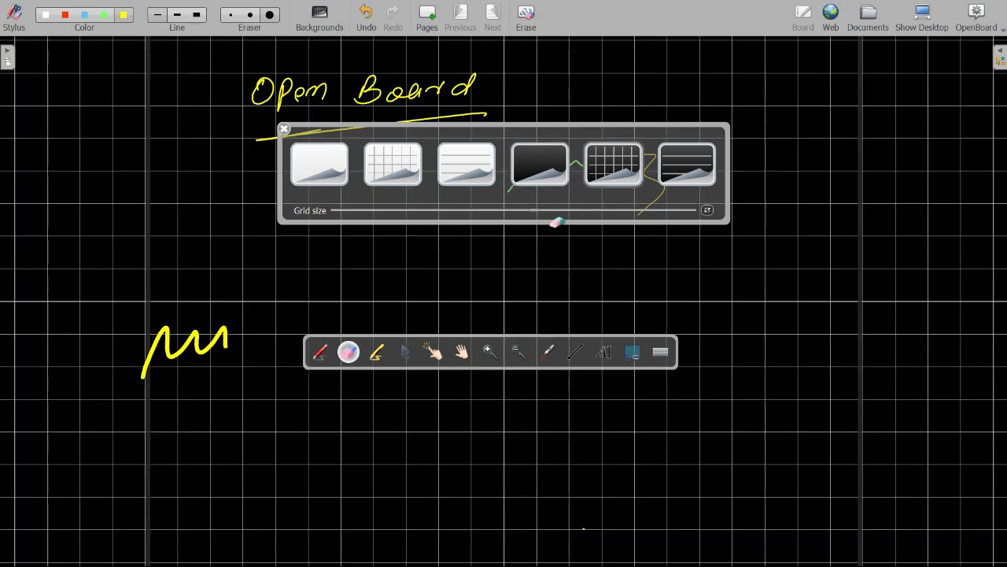
{"action": "left_click", "coordinate": [684, 170]}
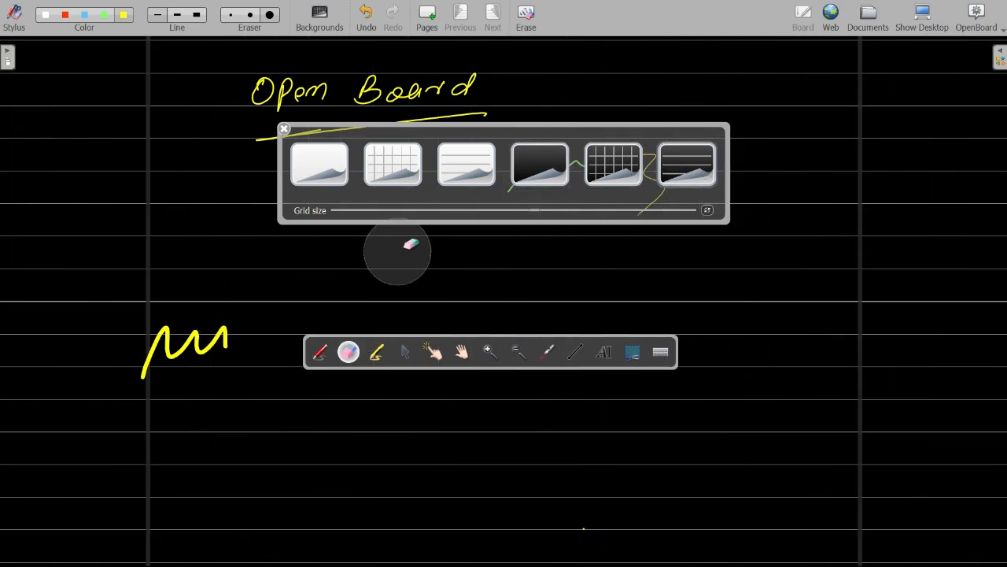
{"action": "left_click", "coordinate": [614, 175]}
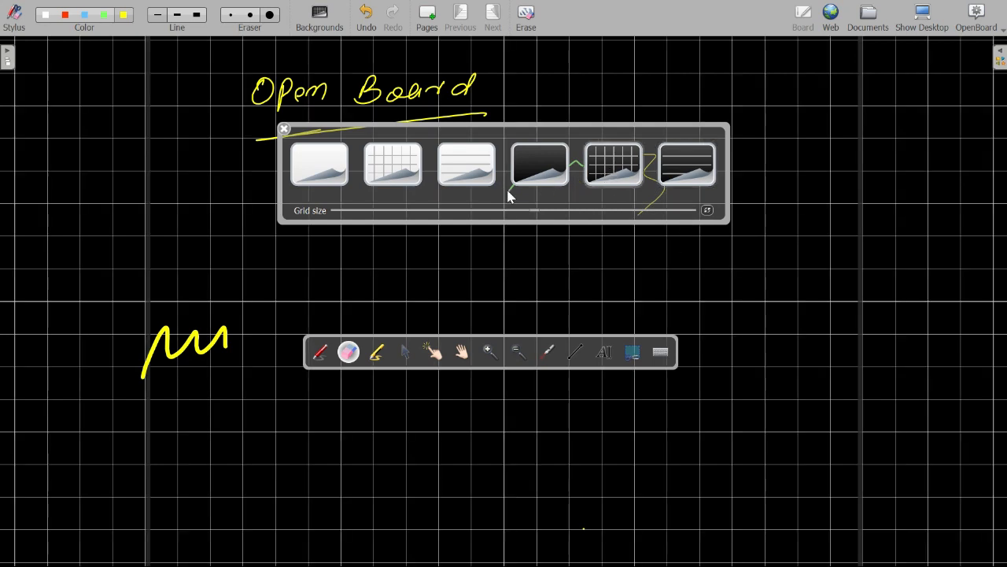
Try out smaller and larger grid sizes on the dark grid background.
{"action": "left_click", "coordinate": [340, 211]}
{"action": "left_click", "coordinate": [340, 211]}
{"action": "left_click", "coordinate": [387, 212]}
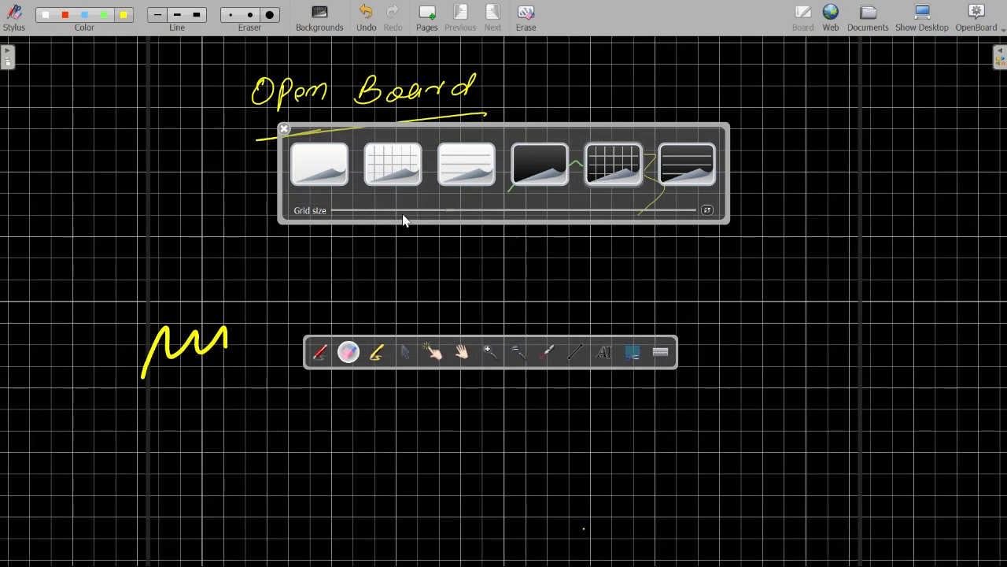
{"action": "left_click", "coordinate": [388, 213]}
{"action": "left_click", "coordinate": [424, 211]}
{"action": "left_click", "coordinate": [423, 211]}
{"action": "left_click", "coordinate": [506, 214]}
{"action": "left_click", "coordinate": [565, 216]}
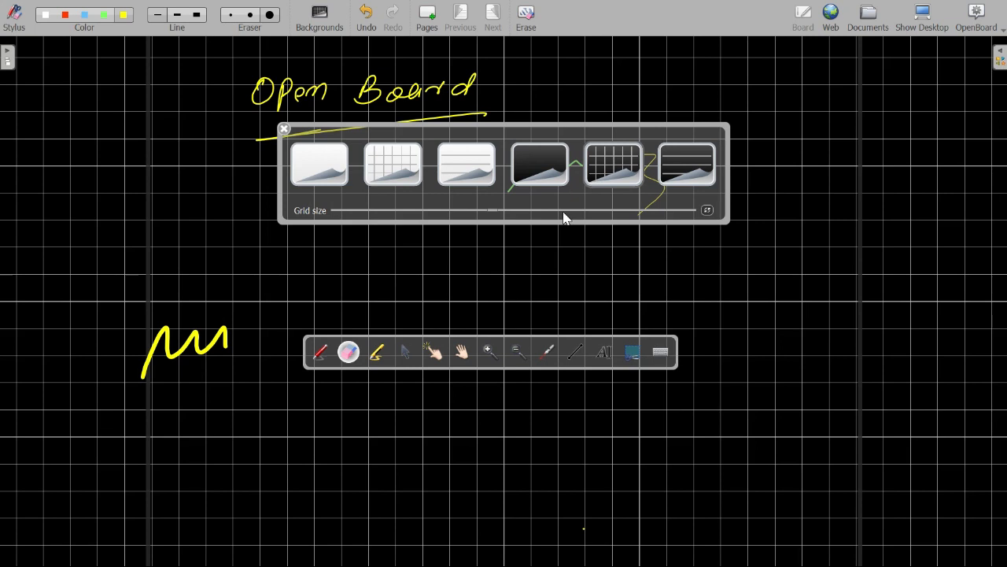
{"action": "left_click", "coordinate": [619, 217]}
{"action": "left_click", "coordinate": [653, 217]}
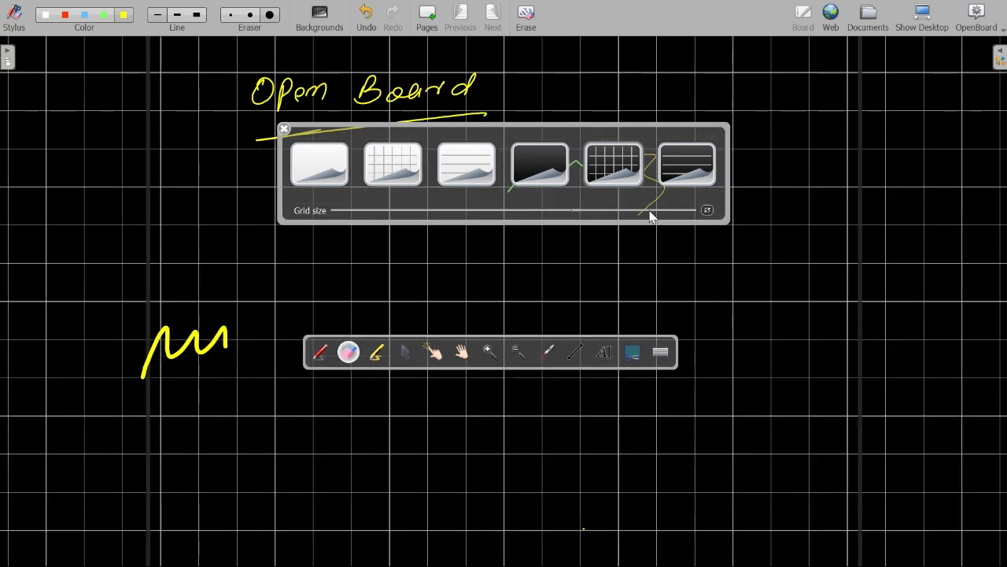
{"action": "left_click", "coordinate": [684, 210]}
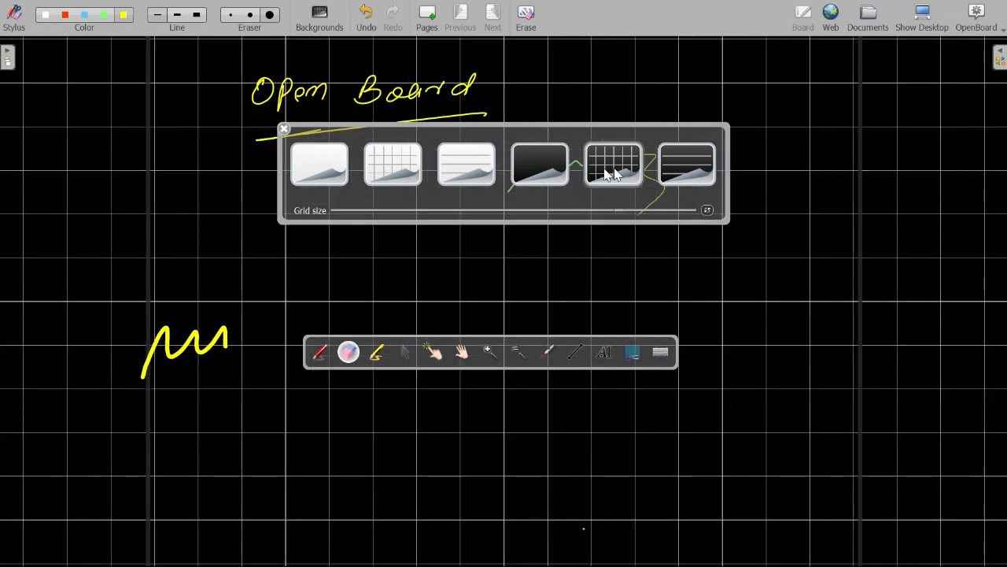
Apply the dark ruled background and set a slightly wider line spacing with the grid size setting.
{"action": "left_click", "coordinate": [549, 173]}
{"action": "left_click", "coordinate": [697, 173]}
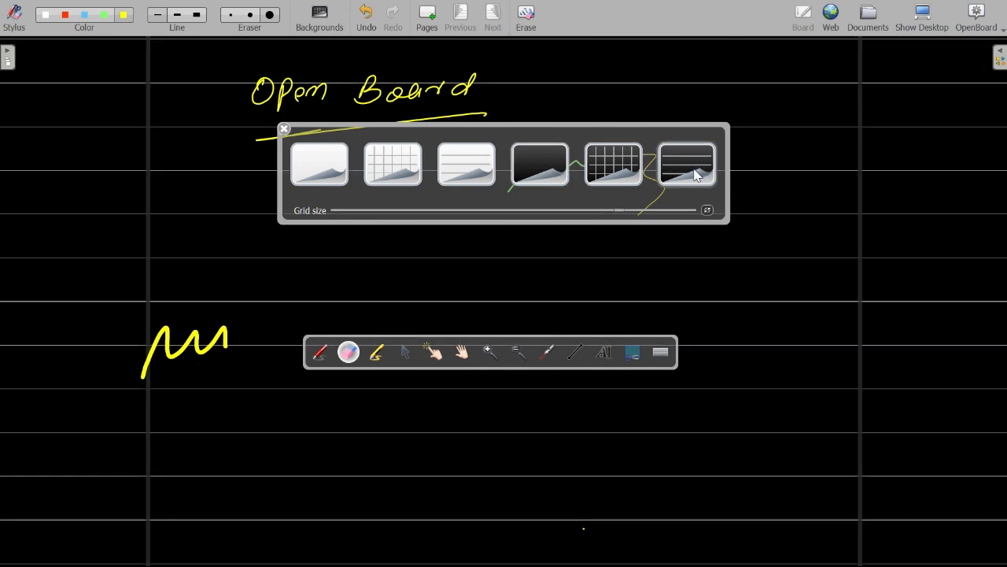
{"action": "left_click", "coordinate": [472, 216]}
{"action": "left_click", "coordinate": [440, 216]}
{"action": "left_click", "coordinate": [409, 219]}
{"action": "left_click", "coordinate": [476, 211]}
{"action": "left_click", "coordinate": [519, 211]}
{"action": "left_click", "coordinate": [525, 211]}
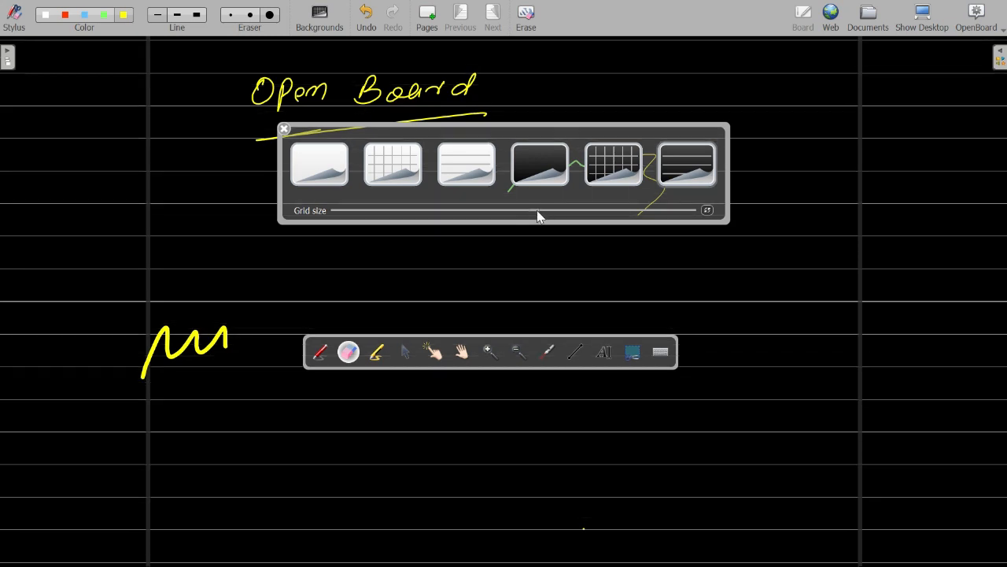
{"action": "left_click", "coordinate": [573, 210]}
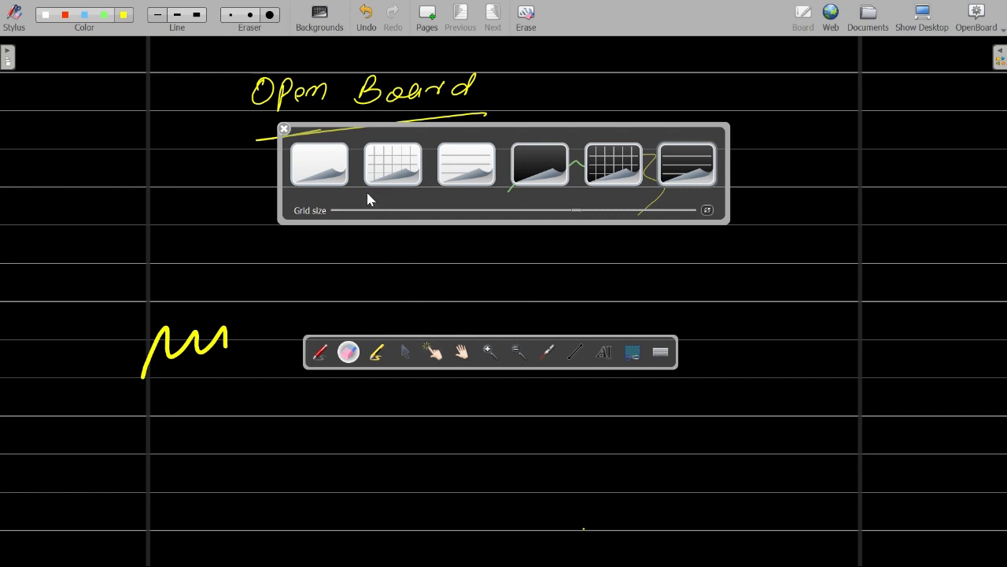
Undo the last eraser stroke and redo it.
{"action": "left_click", "coordinate": [368, 19]}
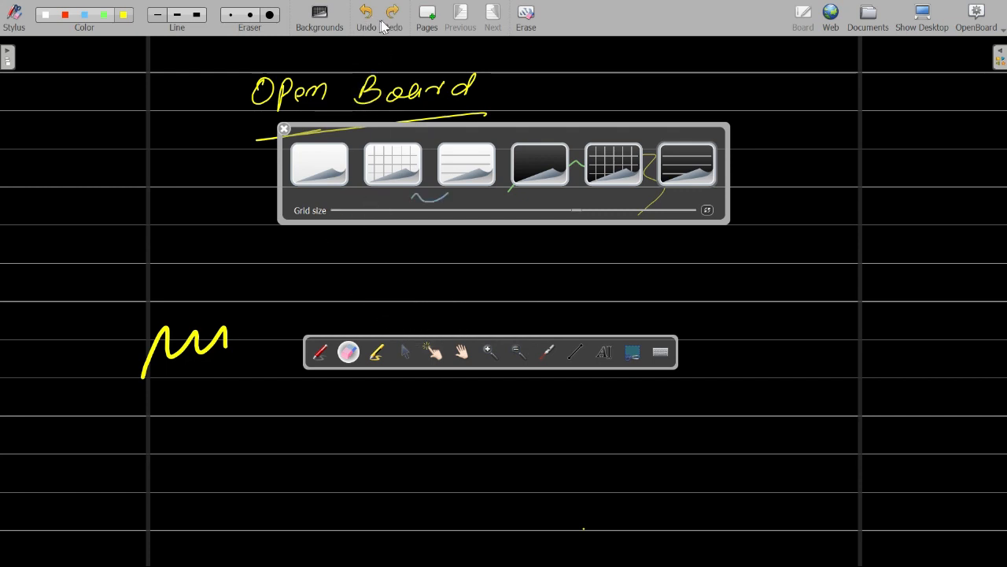
{"action": "left_click", "coordinate": [393, 19]}
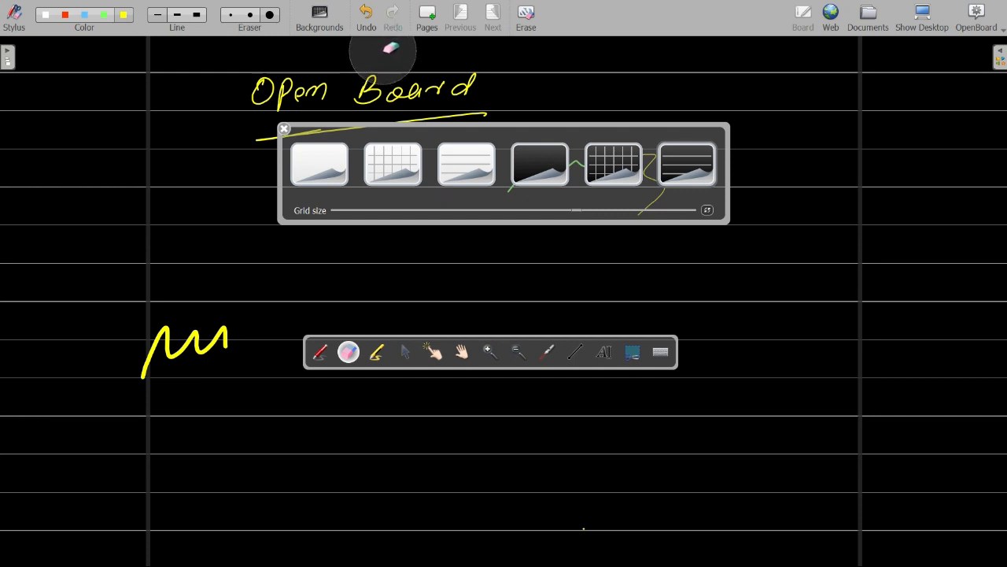
Add two new pages, drawing a thin yellow wavy line on the first of them.
{"action": "left_click", "coordinate": [429, 21]}
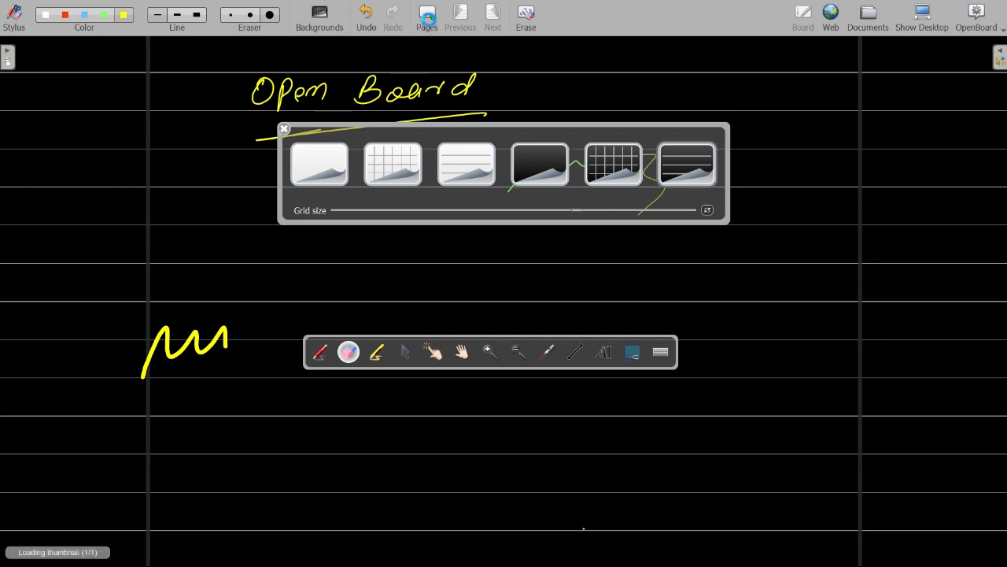
{"action": "left_click", "coordinate": [285, 130]}
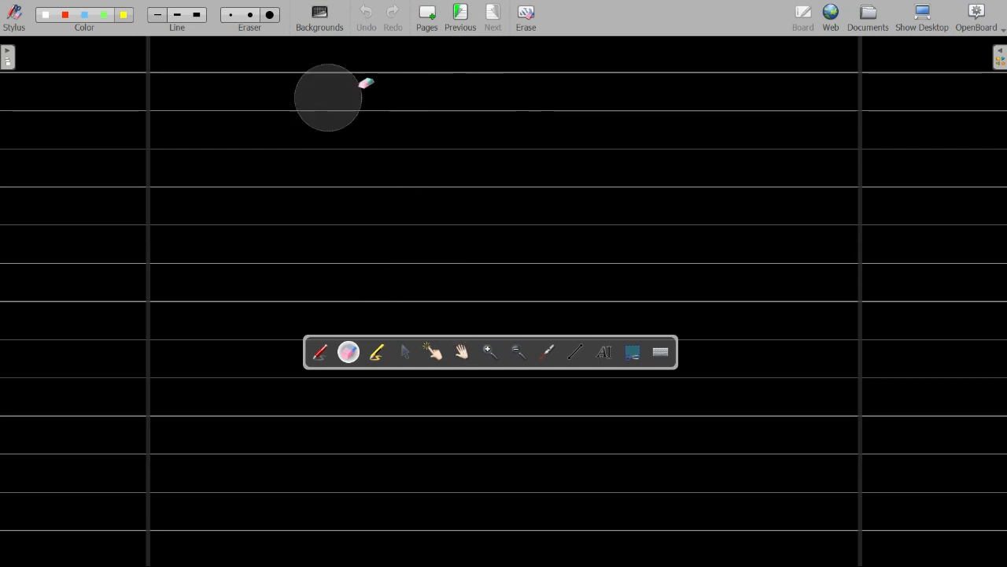
{"action": "left_click", "coordinate": [320, 352]}
{"action": "mouse_move", "coordinate": [298, 171]}
{"action": "left_mouse_down"}
{"action": "mouse_move", "coordinate": [501, 195]}
{"action": "mouse_move", "coordinate": [534, 211]}
{"action": "left_mouse_up"}
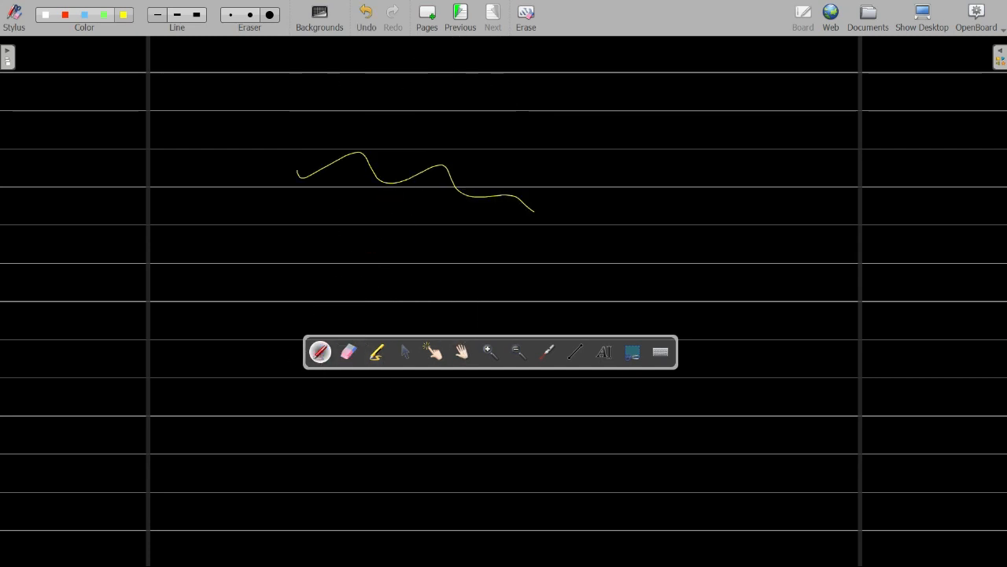
{"action": "left_click", "coordinate": [428, 19]}
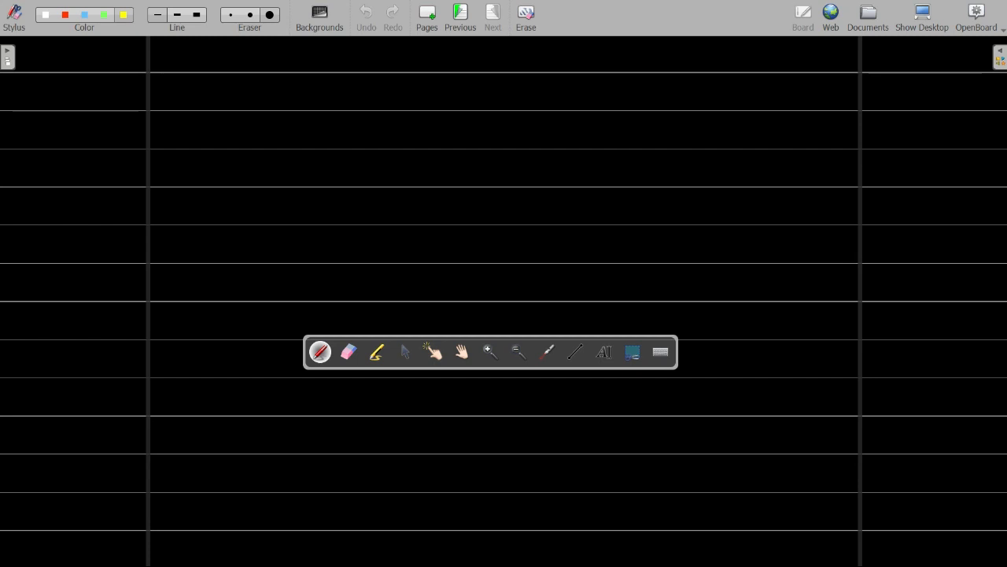
Show the page thumbnails and browse back and forth through pages 1, 2 and 3, ending on page 1.
{"action": "left_click", "coordinate": [8, 57]}
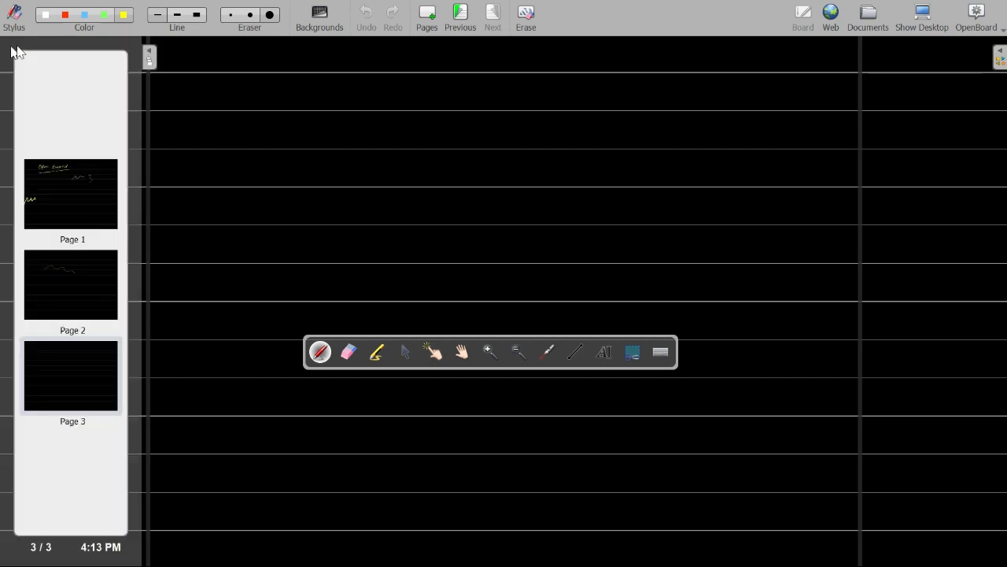
{"action": "left_click", "coordinate": [81, 187]}
{"action": "left_click", "coordinate": [94, 283]}
{"action": "left_click", "coordinate": [73, 382]}
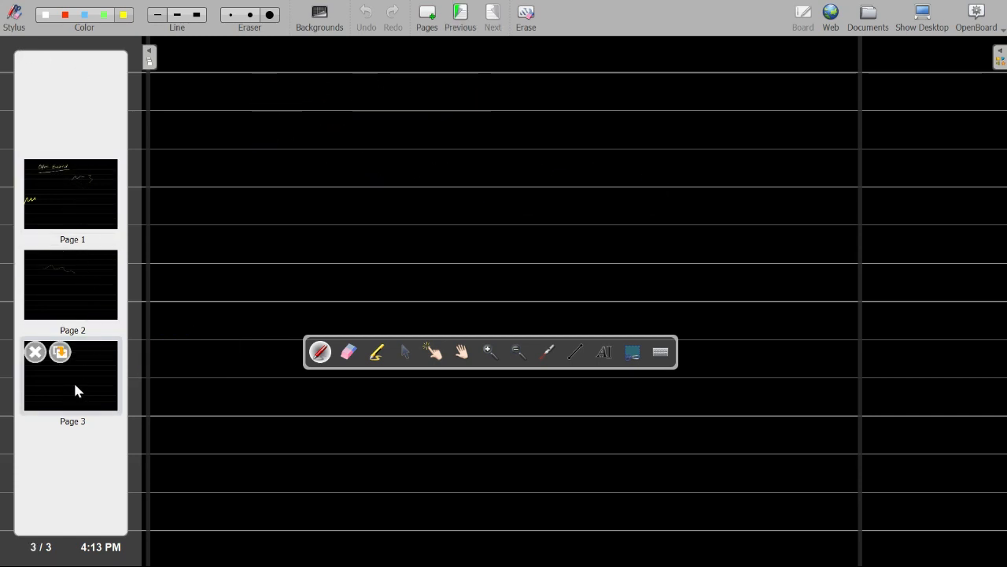
{"action": "left_click", "coordinate": [464, 20]}
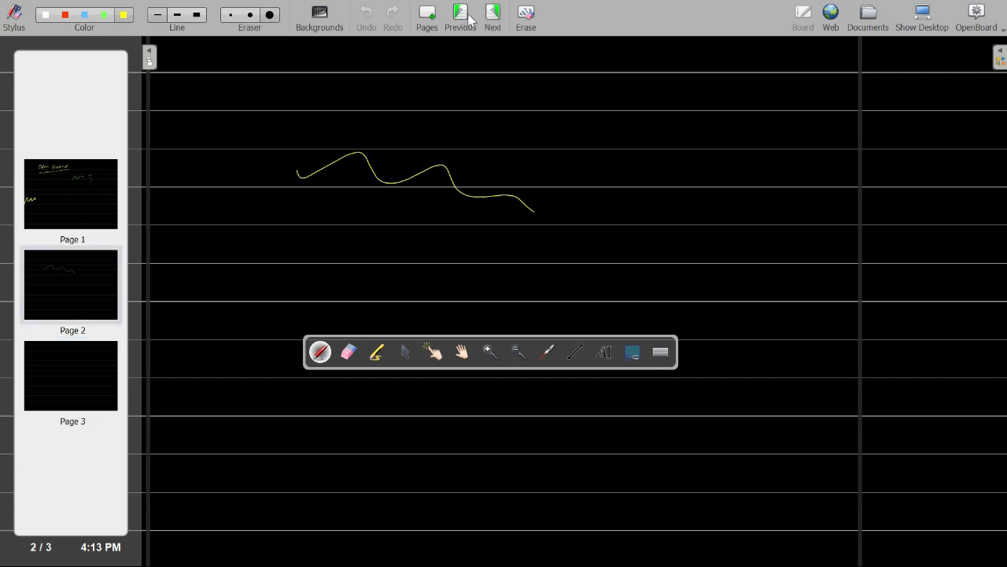
{"action": "left_click", "coordinate": [495, 20]}
{"action": "left_click", "coordinate": [460, 17]}
{"action": "left_click", "coordinate": [93, 192]}
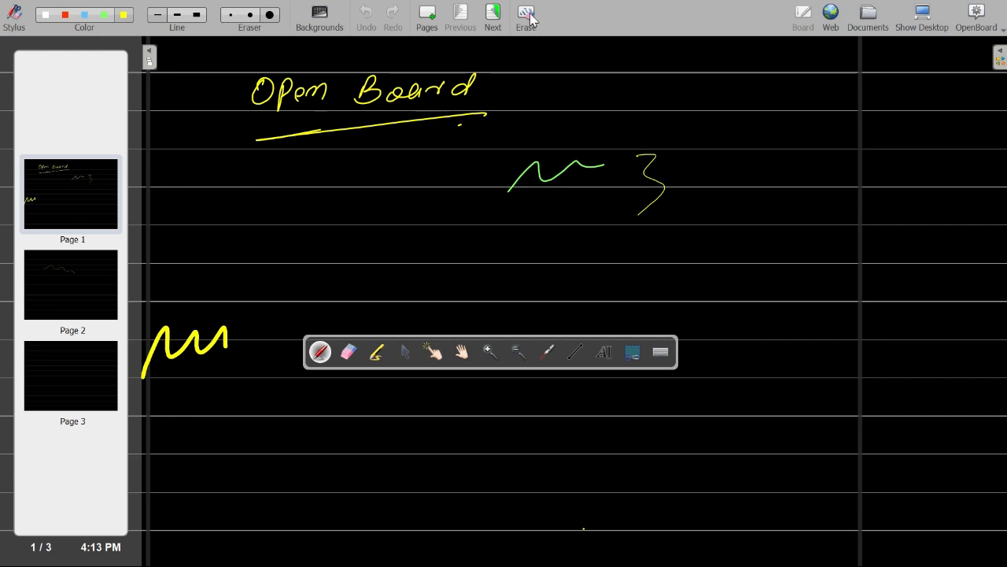
Clear page 1 and draw a large thin yellow oval with a short wavy line above it.
{"action": "left_click", "coordinate": [527, 16]}
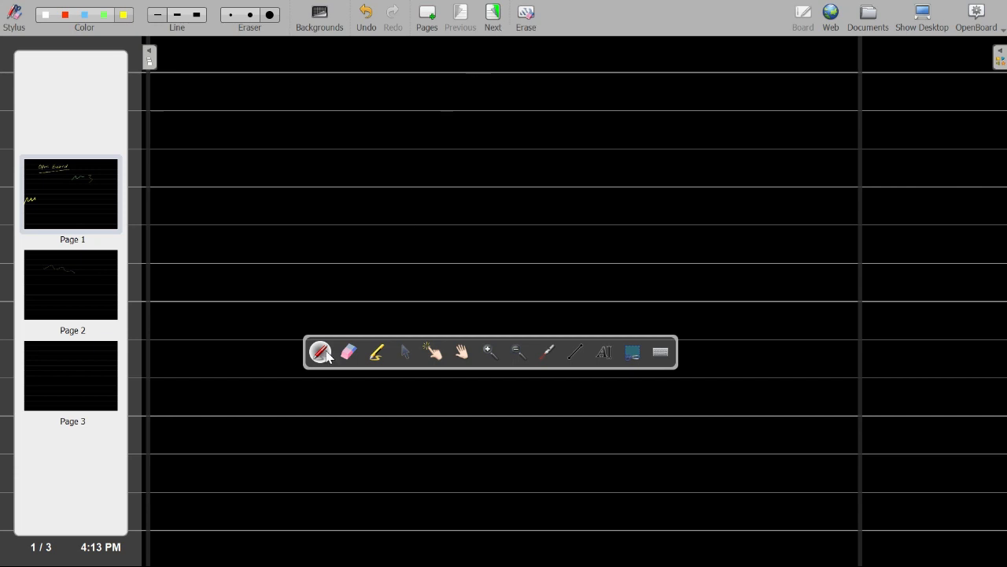
{"action": "mouse_move", "coordinate": [307, 285]}
{"action": "left_mouse_down"}
{"action": "mouse_move", "coordinate": [247, 308]}
{"action": "mouse_move", "coordinate": [669, 248]}
{"action": "mouse_move", "coordinate": [350, 249]}
{"action": "left_mouse_up"}
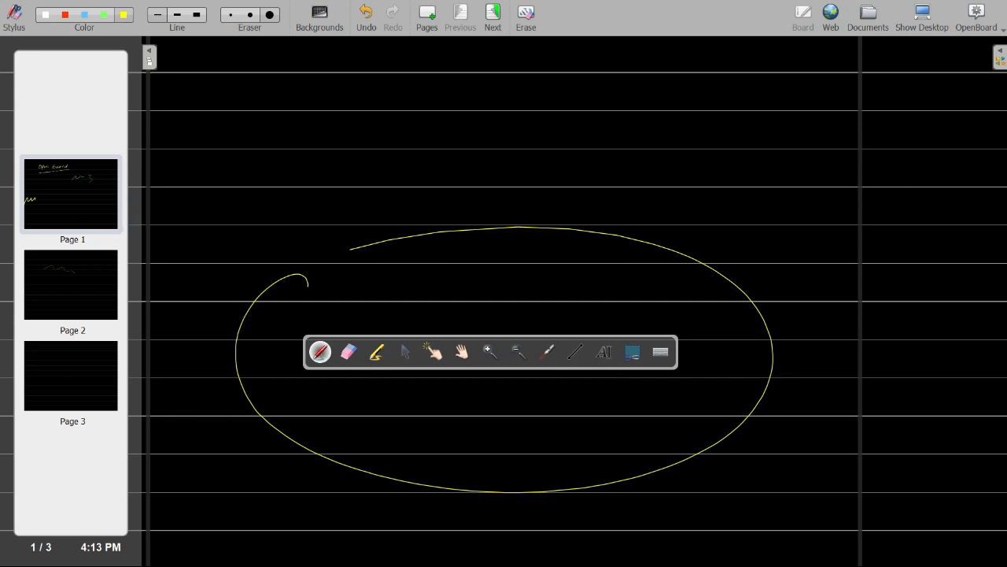
{"action": "left_click_drag", "start_coordinate": [296, 183], "coordinate": [384, 167]}
Erase the wavy line and the upper part of the oval with the largest eraser.
{"action": "left_click", "coordinate": [346, 355]}
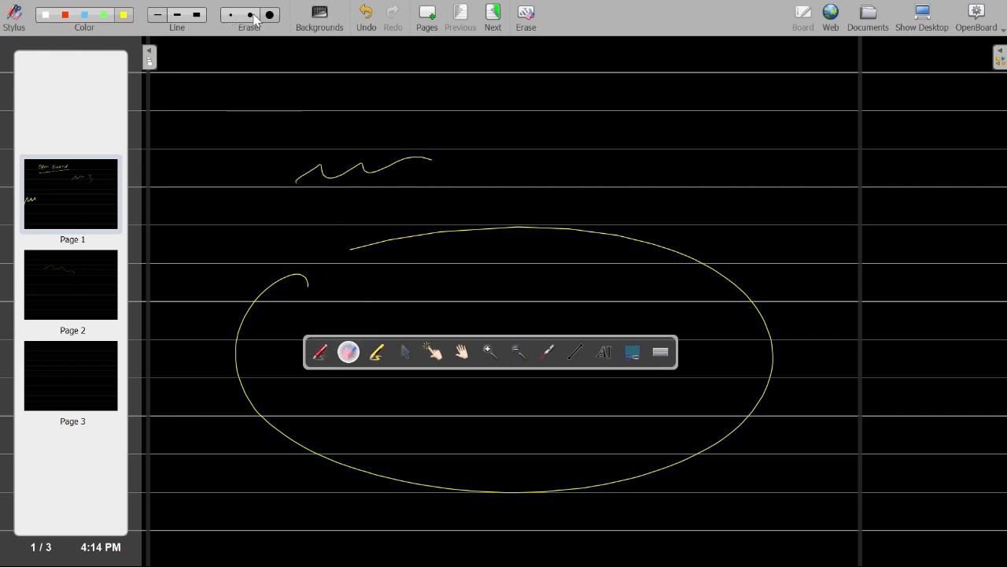
{"action": "left_click", "coordinate": [230, 16]}
{"action": "left_click", "coordinate": [270, 15]}
{"action": "mouse_move", "coordinate": [292, 188]}
{"action": "left_mouse_down"}
{"action": "mouse_move", "coordinate": [351, 162]}
{"action": "mouse_move", "coordinate": [359, 265]}
{"action": "mouse_move", "coordinate": [454, 248]}
{"action": "mouse_move", "coordinate": [611, 253]}
{"action": "mouse_move", "coordinate": [690, 275]}
{"action": "left_mouse_up"}
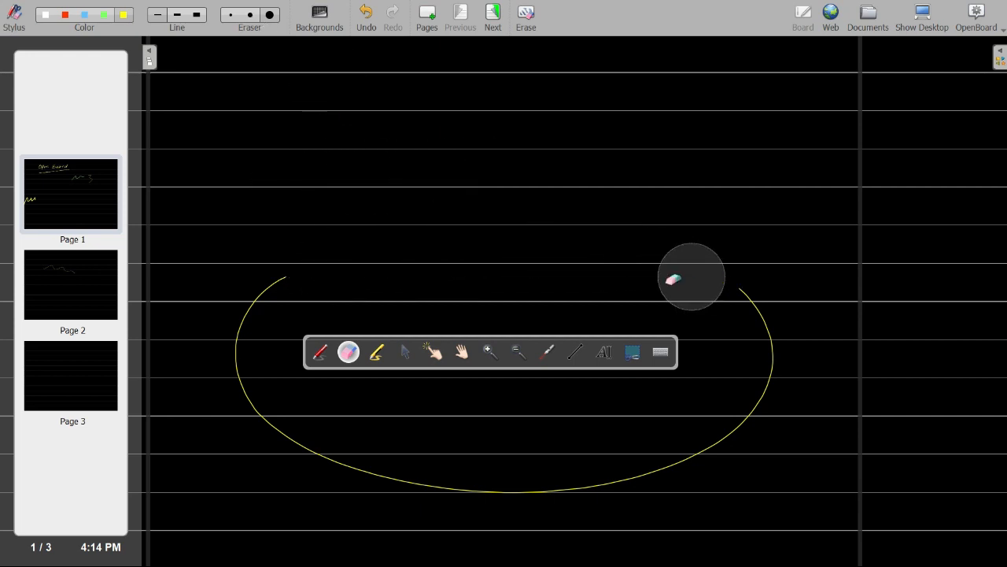
Draw five horizontal green highlighter strokes in the area above and inside the open oval.
{"action": "left_click", "coordinate": [378, 354]}
{"action": "left_click_drag", "start_coordinate": [353, 160], "coordinate": [543, 161]}
{"action": "left_click_drag", "start_coordinate": [359, 180], "coordinate": [554, 173]}
{"action": "left_click_drag", "start_coordinate": [393, 195], "coordinate": [525, 195]}
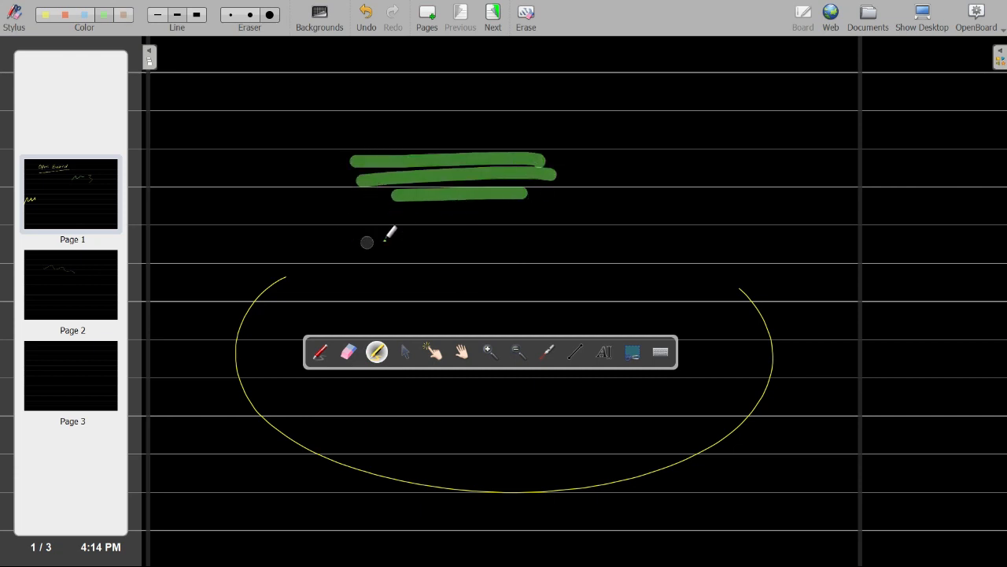
{"action": "left_click_drag", "start_coordinate": [380, 238], "coordinate": [553, 237]}
{"action": "left_click_drag", "start_coordinate": [400, 271], "coordinate": [546, 268]}
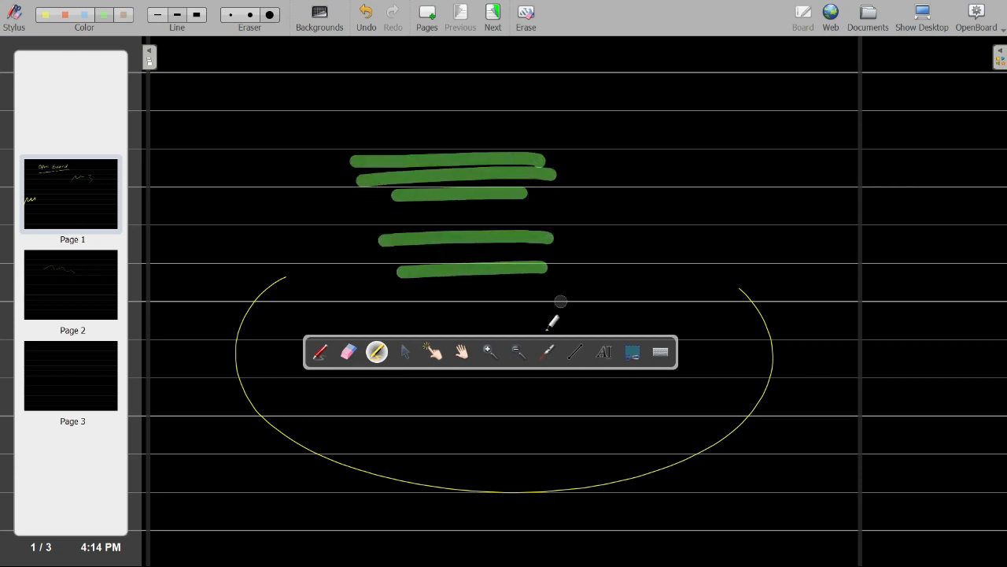
Try the interaction tool, and shift the page slightly down and right with the hand tool.
{"action": "left_click", "coordinate": [433, 353]}
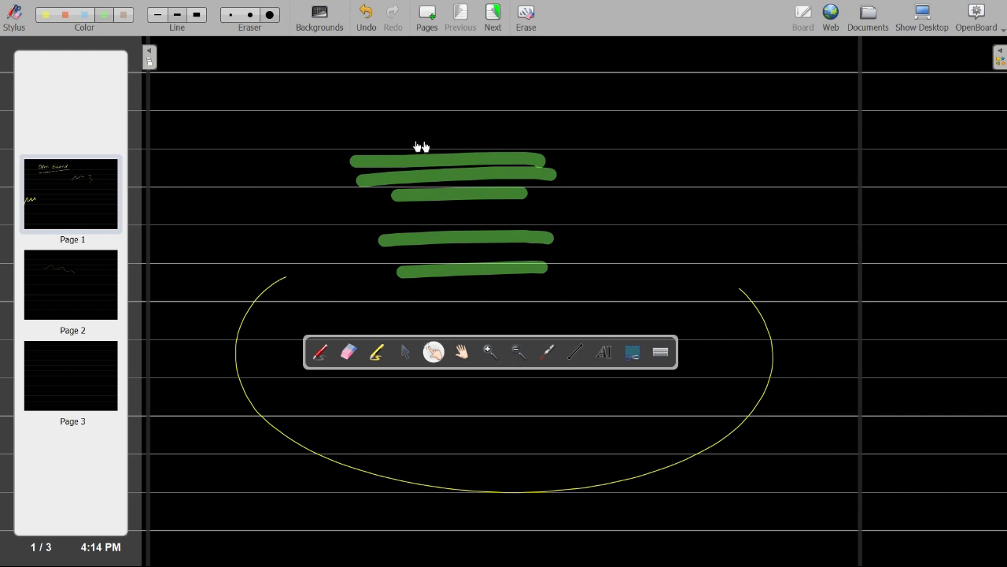
{"action": "left_click", "coordinate": [462, 352]}
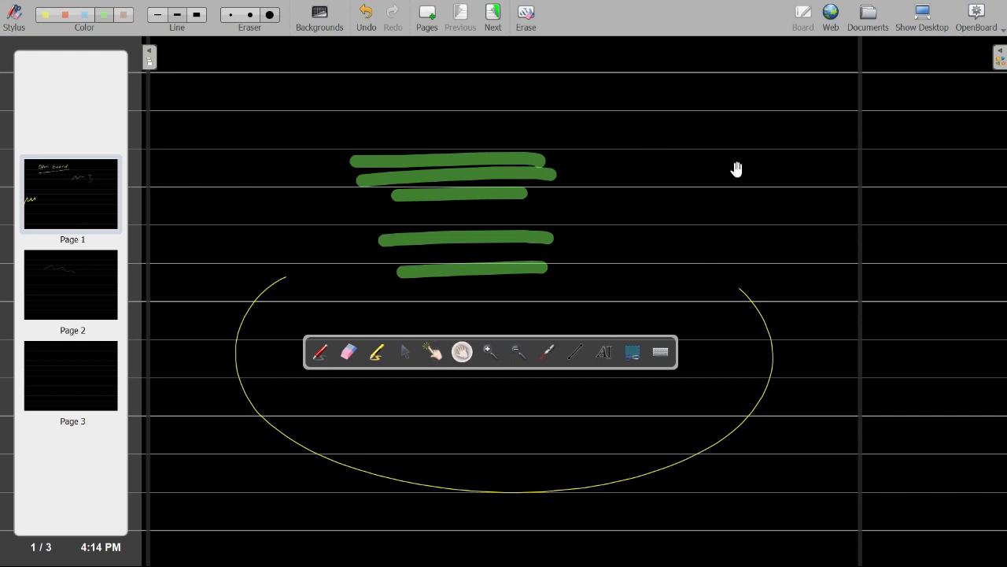
{"action": "mouse_move", "coordinate": [758, 114]}
{"action": "left_mouse_down"}
{"action": "mouse_move", "coordinate": [726, 182]}
{"action": "mouse_move", "coordinate": [745, 160]}
{"action": "mouse_move", "coordinate": [729, 191]}
{"action": "mouse_move", "coordinate": [747, 182]}
{"action": "mouse_move", "coordinate": [736, 203]}
{"action": "left_mouse_up"}
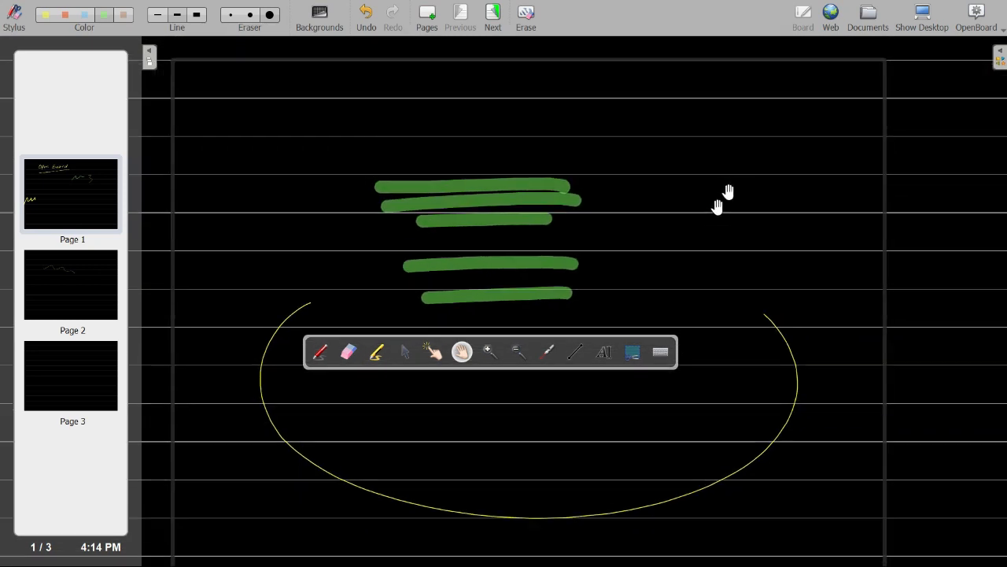
Zoom the page in to 2.0x, out to 0.7x and back in to 1.4x.
{"action": "left_click", "coordinate": [489, 353]}
{"action": "left_click", "coordinate": [528, 226]}
{"action": "left_click", "coordinate": [518, 353]}
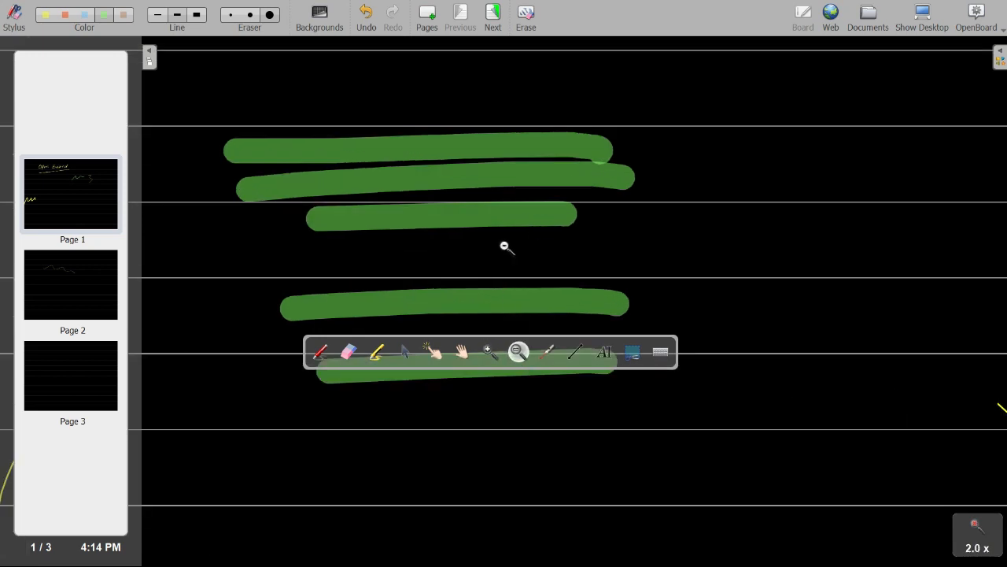
{"action": "left_click", "coordinate": [505, 248]}
{"action": "left_click", "coordinate": [505, 249]}
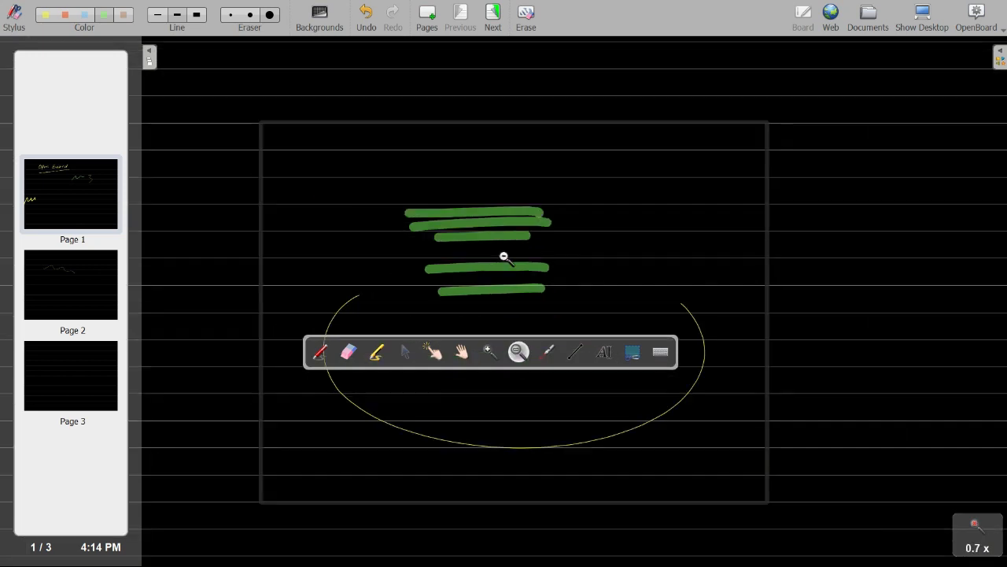
{"action": "left_click", "coordinate": [489, 352]}
{"action": "left_click", "coordinate": [493, 257]}
{"action": "left_click", "coordinate": [496, 258]}
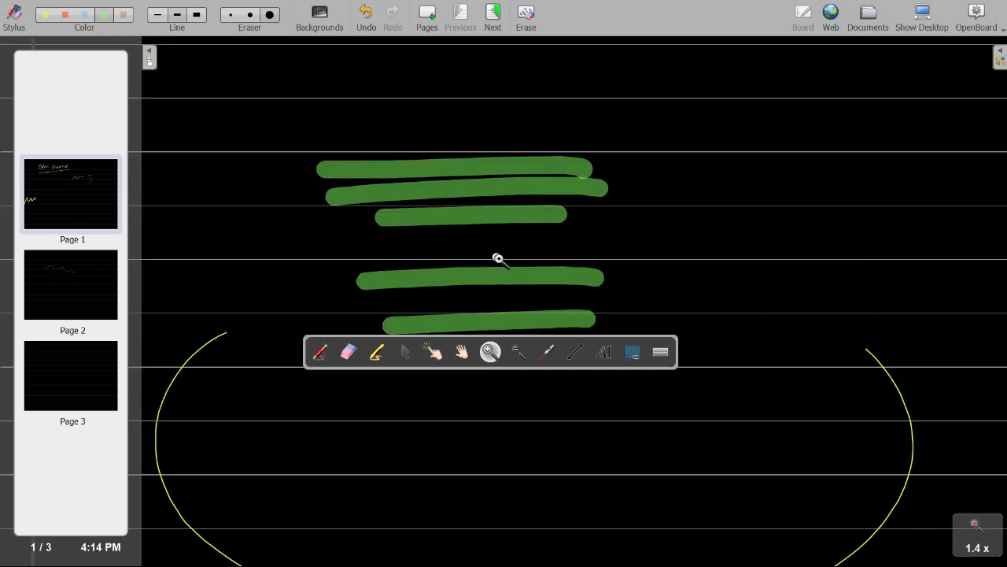
Point around the page with the virtual laser pointer.
{"action": "left_click", "coordinate": [548, 352]}
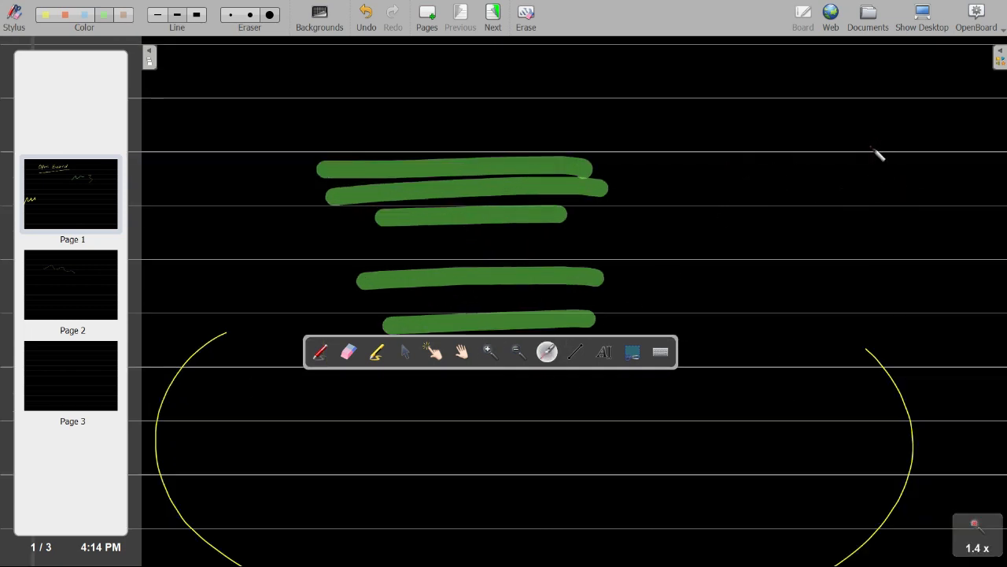
{"action": "mouse_move", "coordinate": [869, 137]}
{"action": "left_mouse_down"}
{"action": "mouse_move", "coordinate": [764, 126]}
{"action": "mouse_move", "coordinate": [249, 126]}
{"action": "mouse_move", "coordinate": [260, 194]}
{"action": "mouse_move", "coordinate": [761, 189]}
{"action": "mouse_move", "coordinate": [849, 202]}
{"action": "mouse_move", "coordinate": [774, 251]}
{"action": "mouse_move", "coordinate": [290, 233]}
{"action": "mouse_move", "coordinate": [247, 249]}
{"action": "left_mouse_up"}
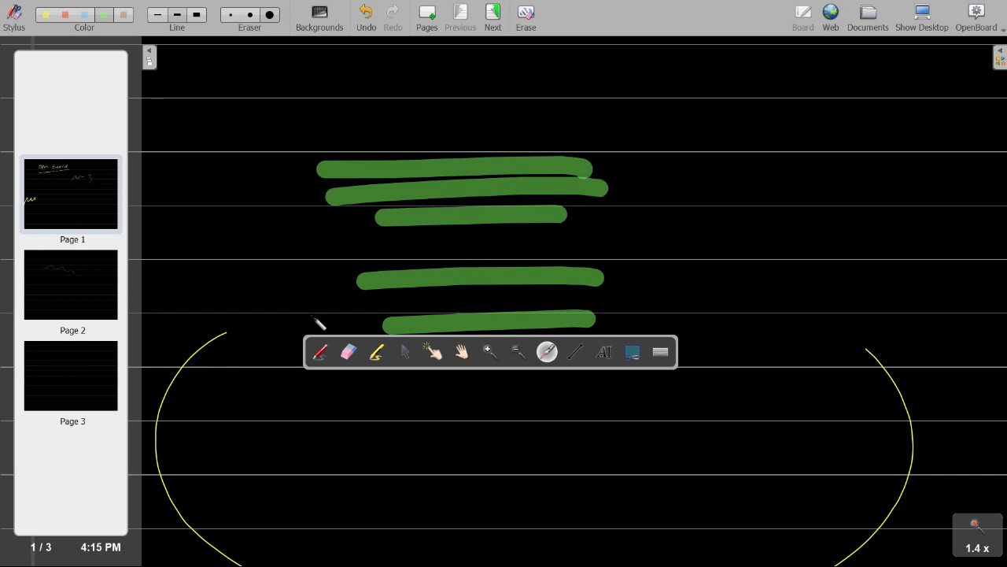
Draw seven thin straight yellow lines around the green strokes with the line tool, crossing them on both sides.
{"action": "left_click", "coordinate": [577, 353]}
{"action": "mouse_move", "coordinate": [791, 112]}
{"action": "left_mouse_down"}
{"action": "mouse_move", "coordinate": [715, 221]}
{"action": "mouse_move", "coordinate": [823, 275]}
{"action": "left_mouse_up"}
{"action": "left_click_drag", "start_coordinate": [879, 145], "coordinate": [769, 288]}
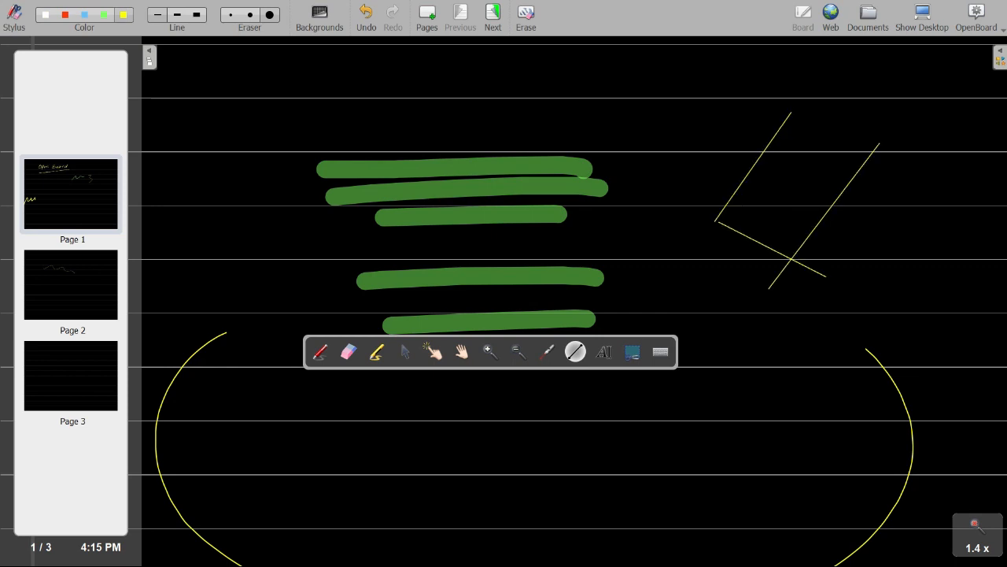
{"action": "left_click_drag", "start_coordinate": [724, 124], "coordinate": [928, 292]}
{"action": "left_click_drag", "start_coordinate": [390, 98], "coordinate": [653, 98]}
{"action": "left_click_drag", "start_coordinate": [307, 64], "coordinate": [156, 272]}
{"action": "left_click_drag", "start_coordinate": [183, 119], "coordinate": [252, 303]}
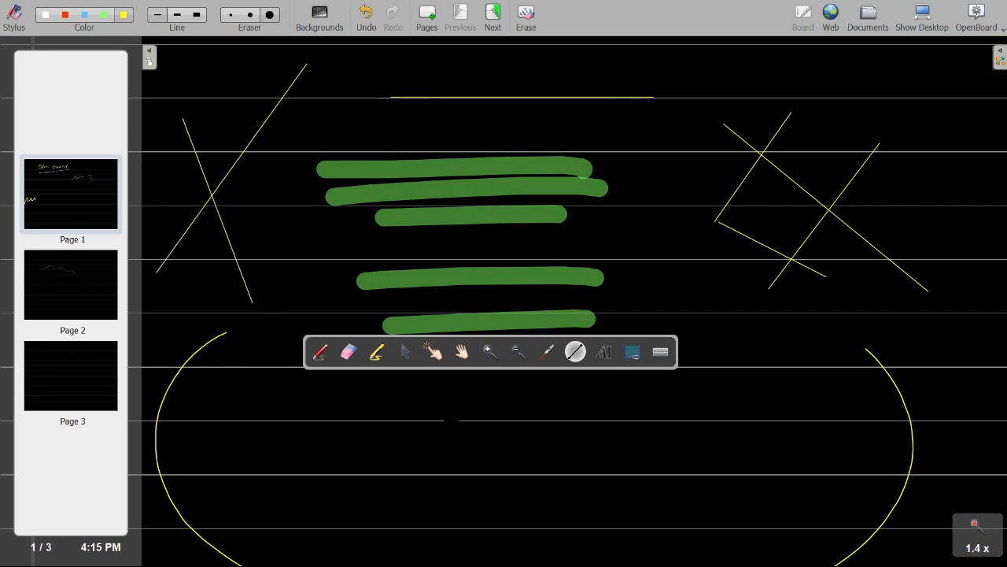
Add a text box reading "dddd" above the green strokes and adjust its text size.
{"action": "left_click", "coordinate": [604, 356]}
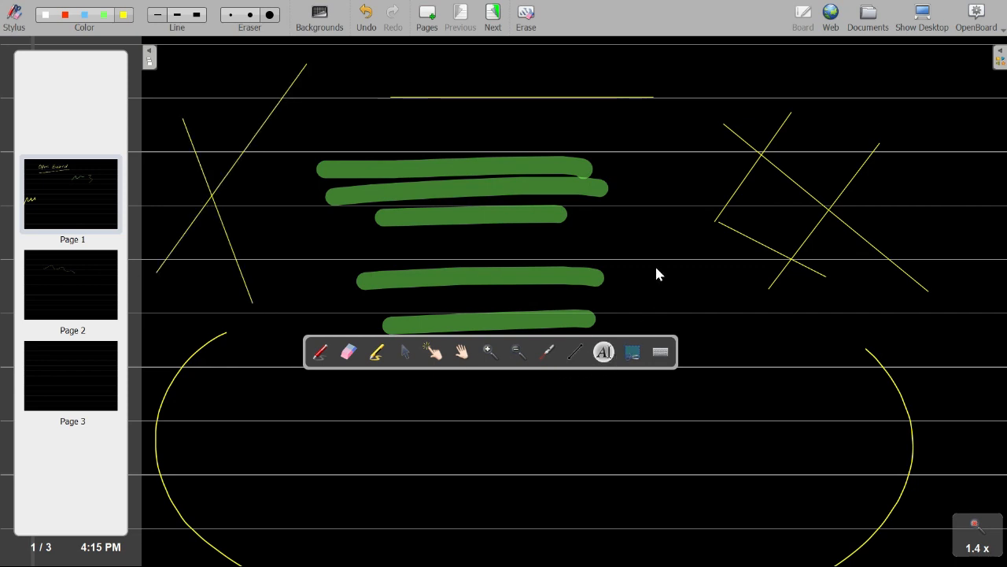
{"action": "left_click", "coordinate": [522, 124]}
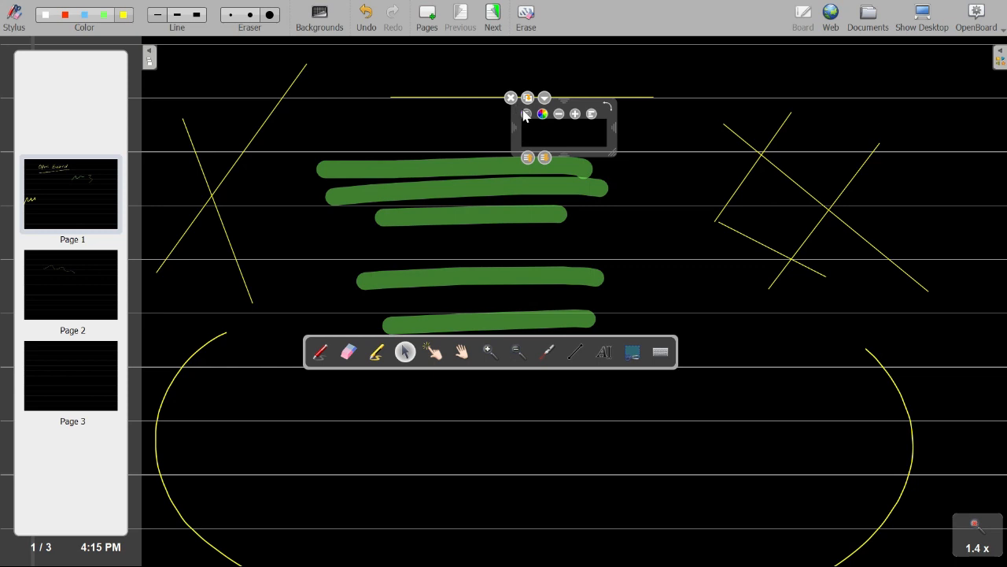
{"action": "type", "text": "dddd"}
{"action": "left_click", "coordinate": [574, 116]}
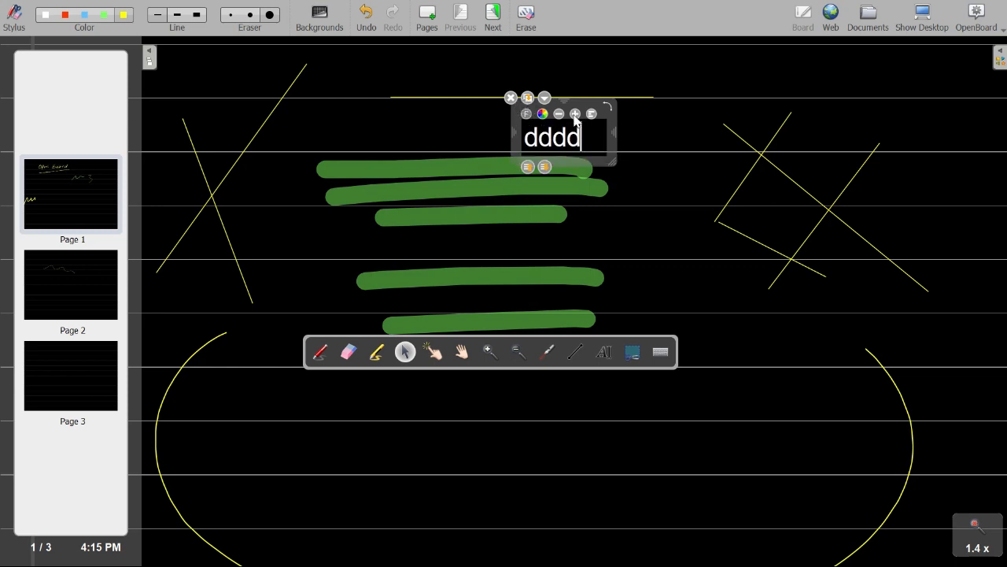
{"action": "left_click", "coordinate": [574, 116]}
{"action": "left_click", "coordinate": [558, 115]}
View the text colour options without changing them, and move the "dddd" text box slightly right and up.
{"action": "left_click", "coordinate": [542, 115]}
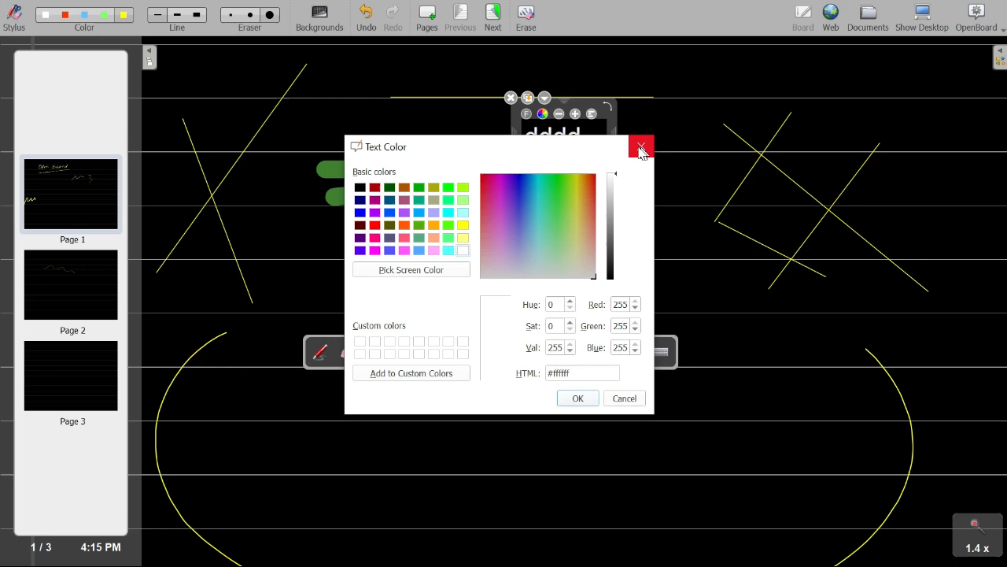
{"action": "left_click", "coordinate": [640, 149]}
{"action": "left_click_drag", "start_coordinate": [572, 110], "coordinate": [622, 96]}
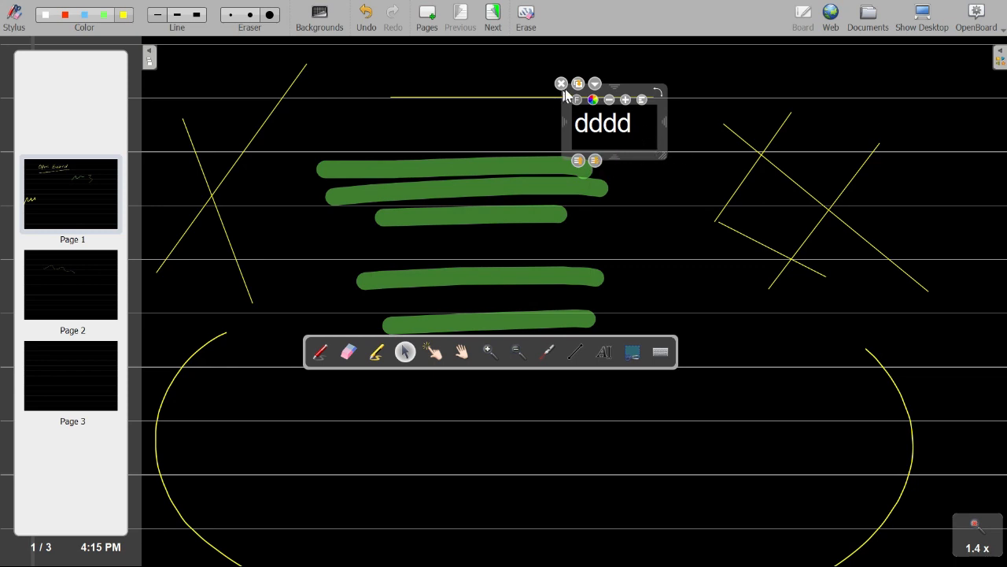
{"action": "left_click", "coordinate": [716, 135]}
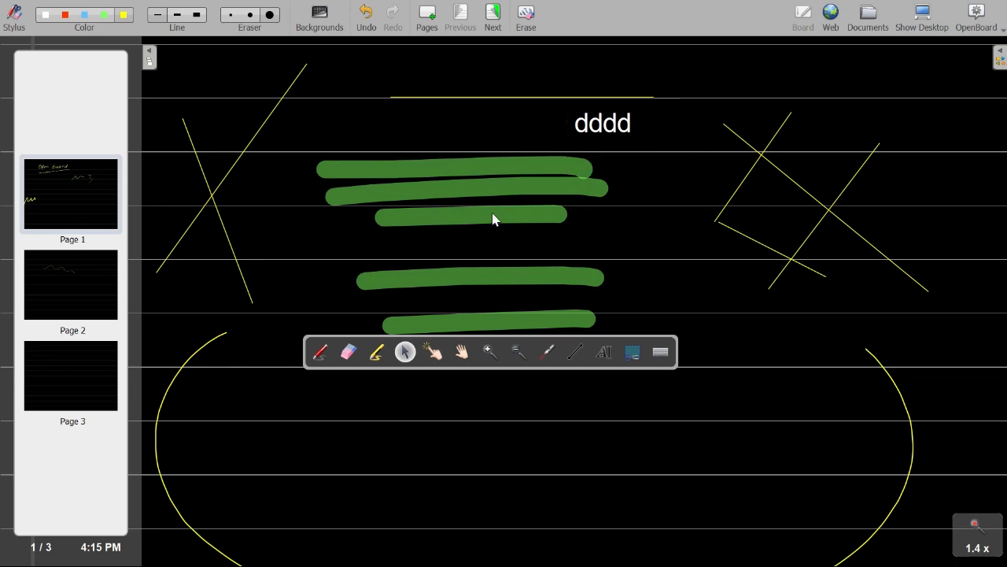
{"action": "left_click", "coordinate": [638, 355]}
{"action": "left_click_drag", "start_coordinate": [546, 78], "coordinate": [704, 158]}
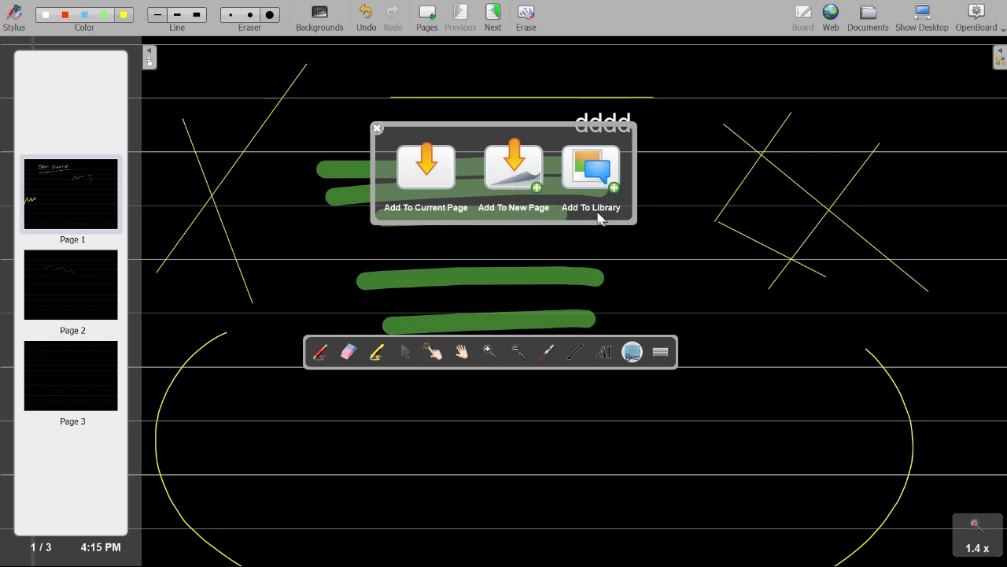
{"action": "left_click", "coordinate": [377, 127]}
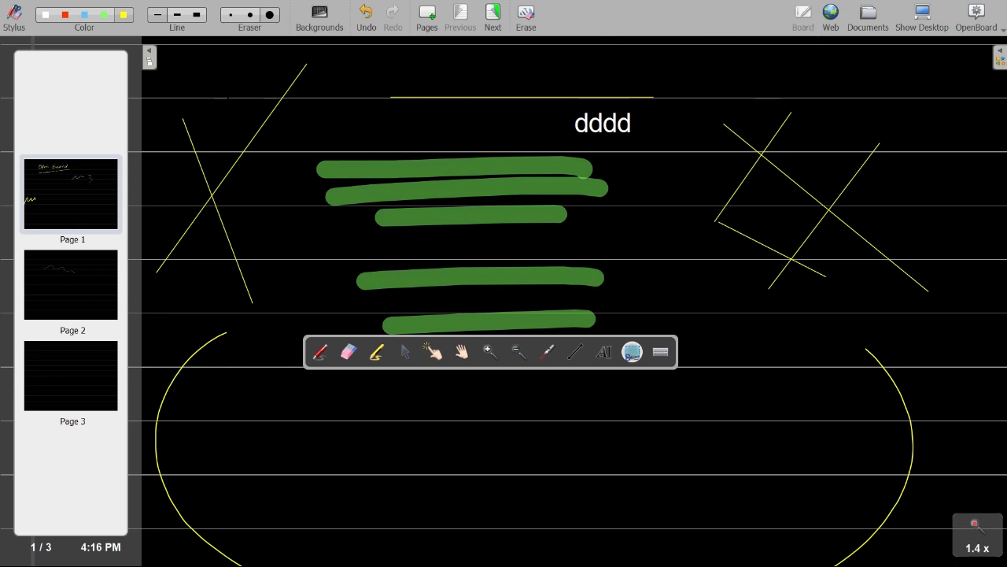
Hide the page thumbnails and switch to the virtual laser pointer.
{"action": "left_click", "coordinate": [149, 57]}
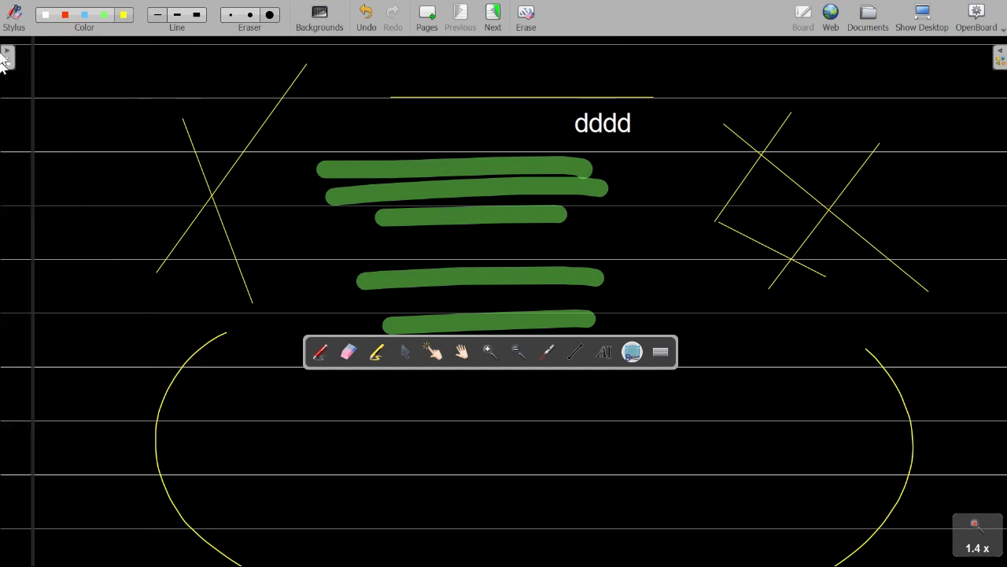
{"action": "left_click", "coordinate": [835, 20]}
{"action": "left_click", "coordinate": [548, 353]}
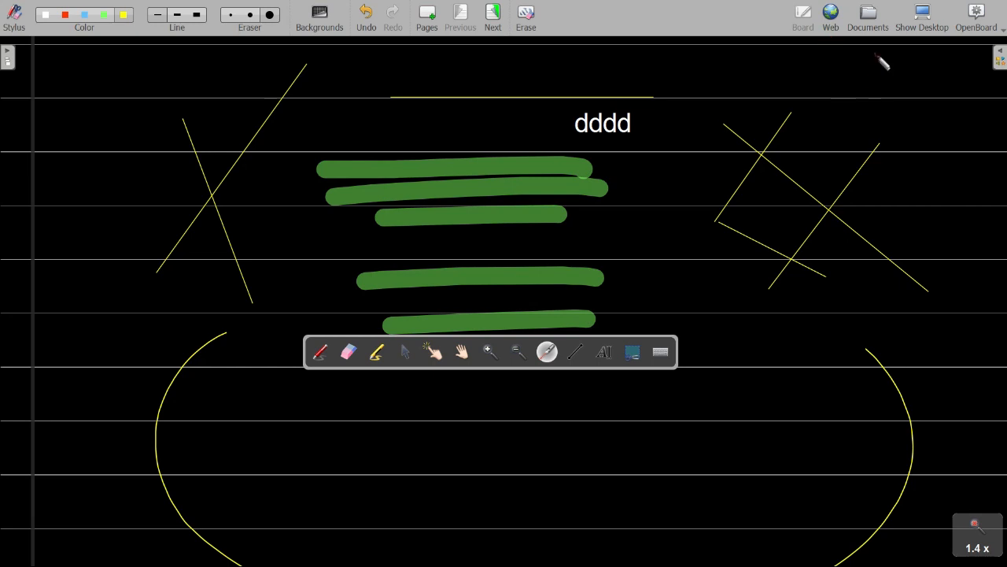
View the documents overview and the desktop mode, and return to the board.
{"action": "left_click", "coordinate": [866, 20]}
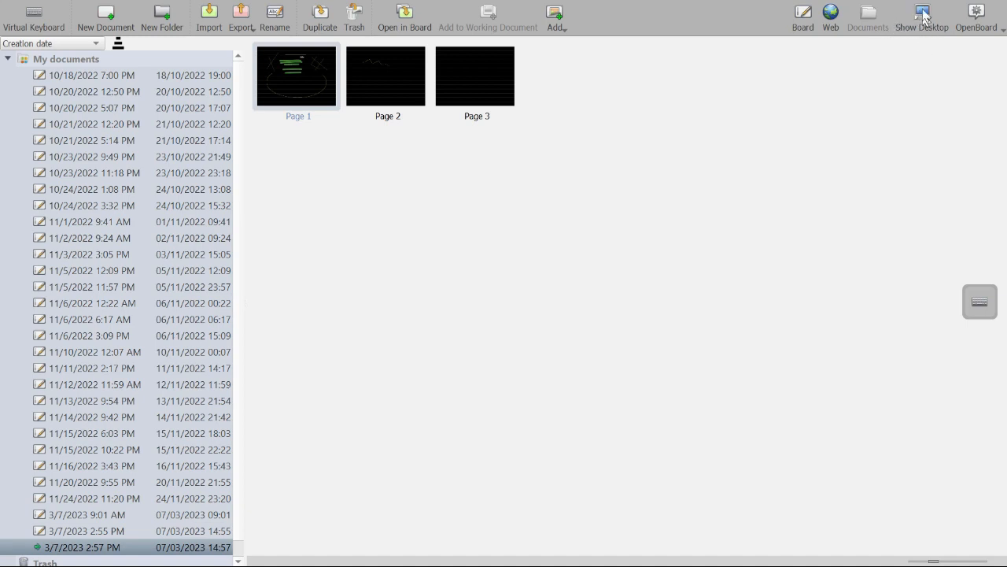
{"action": "left_click", "coordinate": [906, 26]}
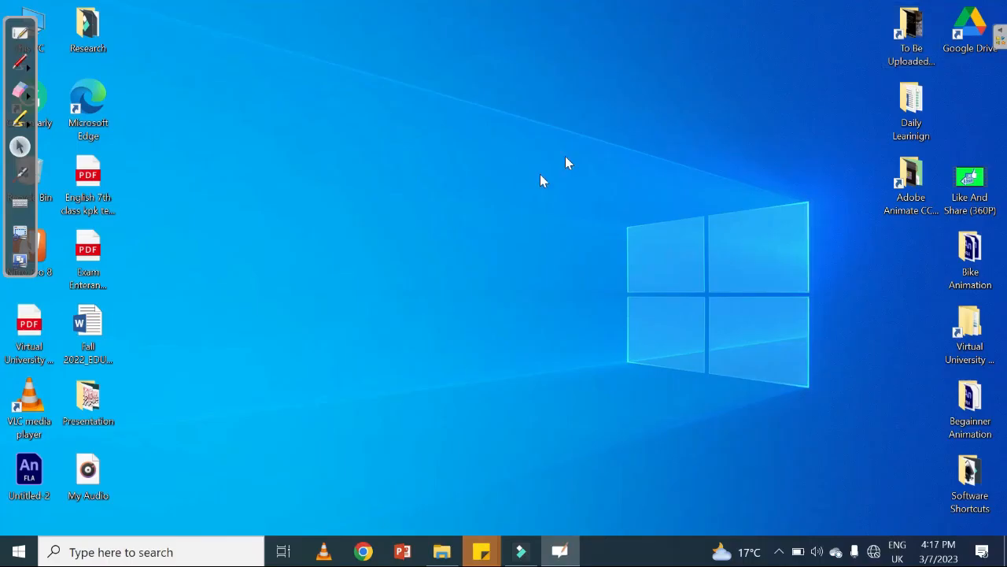
{"action": "left_click", "coordinate": [24, 36]}
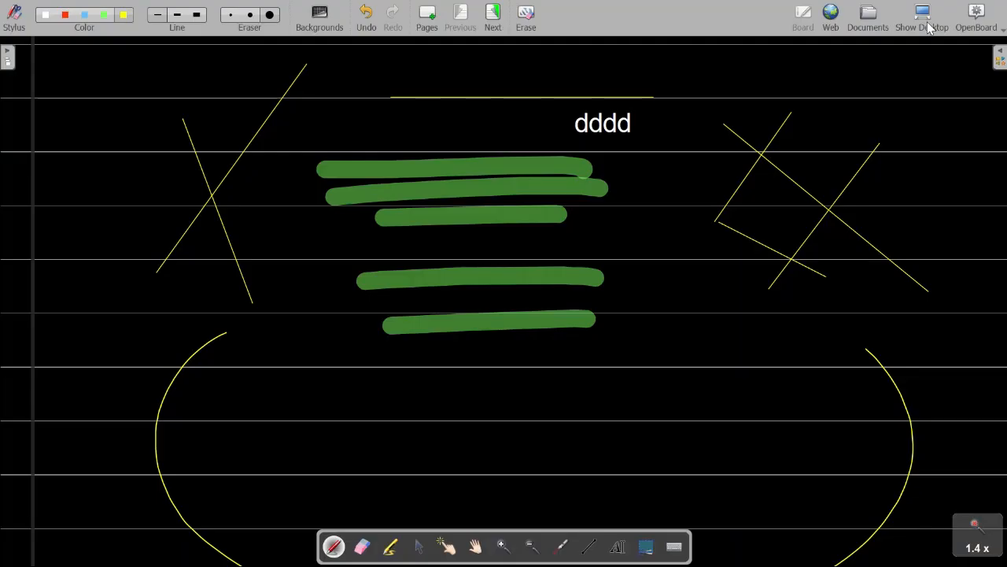
Show the desktop and annotate it with a thin yellow circle around the Daily Learinign folder and four wavy lines.
{"action": "left_click", "coordinate": [925, 26]}
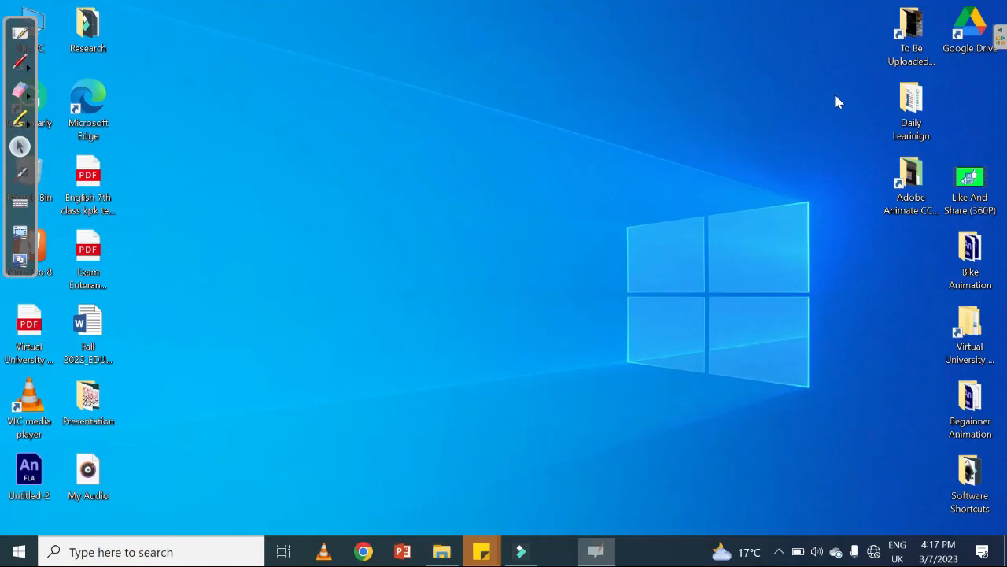
{"action": "left_click", "coordinate": [20, 62]}
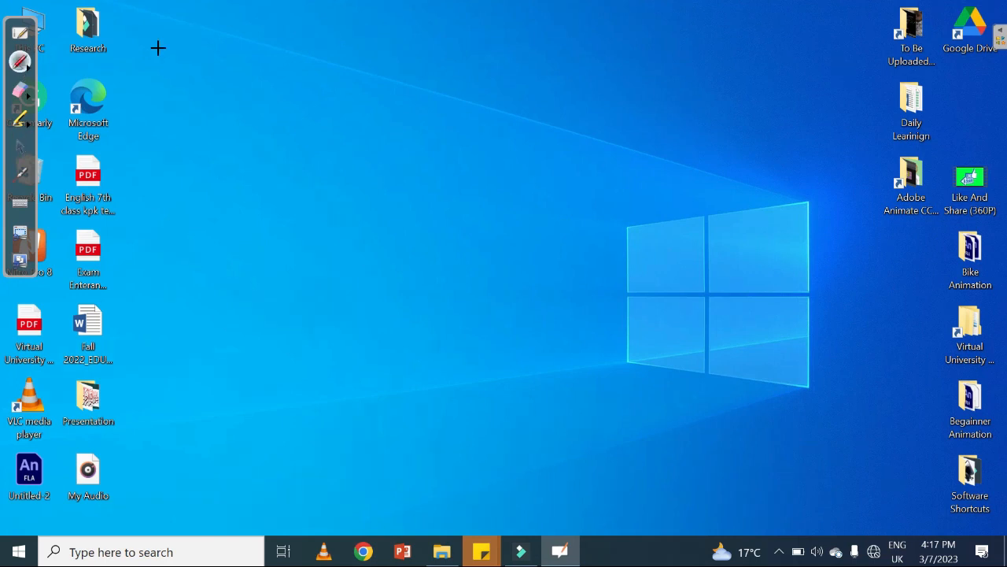
{"action": "left_click_drag", "start_coordinate": [869, 88], "coordinate": [856, 102]}
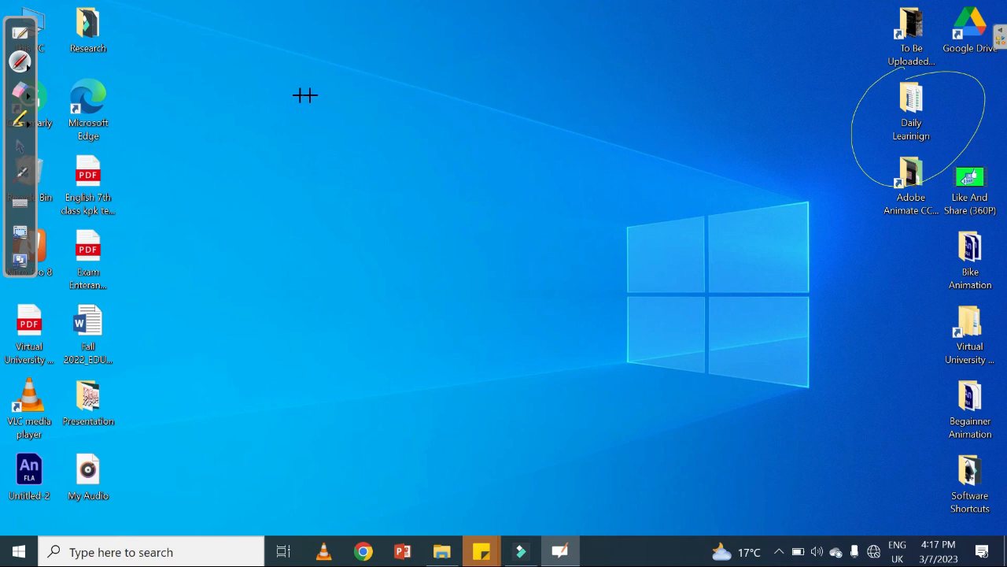
{"action": "left_click_drag", "start_coordinate": [276, 103], "coordinate": [496, 101]}
{"action": "left_click_drag", "start_coordinate": [284, 164], "coordinate": [537, 149]}
{"action": "left_click_drag", "start_coordinate": [294, 218], "coordinate": [519, 204]}
{"action": "left_click_drag", "start_coordinate": [291, 288], "coordinate": [474, 285]}
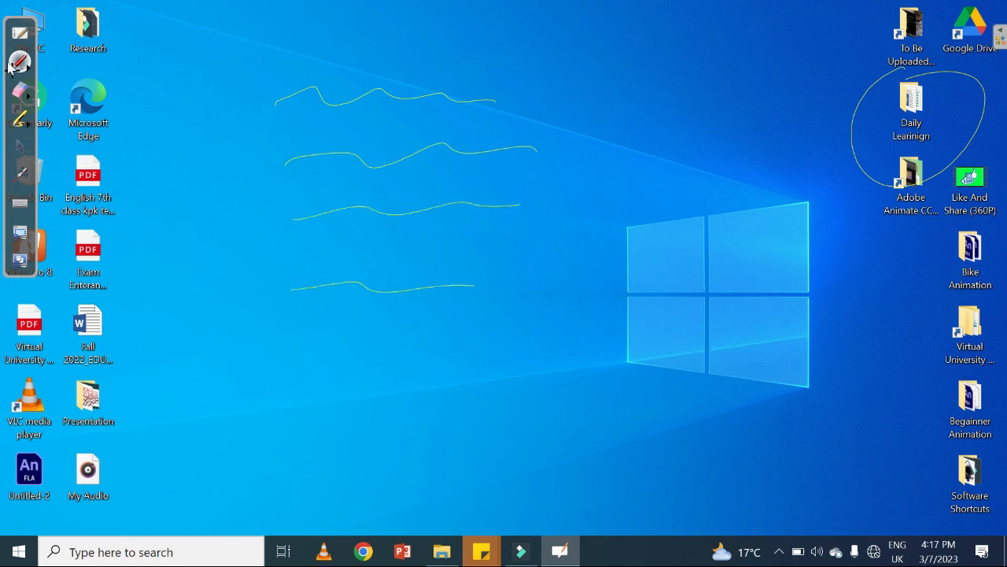
Erase the four wavy lines from the desktop and return to the board.
{"action": "left_click", "coordinate": [20, 91]}
{"action": "mouse_move", "coordinate": [286, 100]}
{"action": "left_mouse_down"}
{"action": "mouse_move", "coordinate": [543, 102]}
{"action": "mouse_move", "coordinate": [488, 150]}
{"action": "mouse_move", "coordinate": [281, 220]}
{"action": "mouse_move", "coordinate": [517, 259]}
{"action": "mouse_move", "coordinate": [284, 305]}
{"action": "left_mouse_up"}
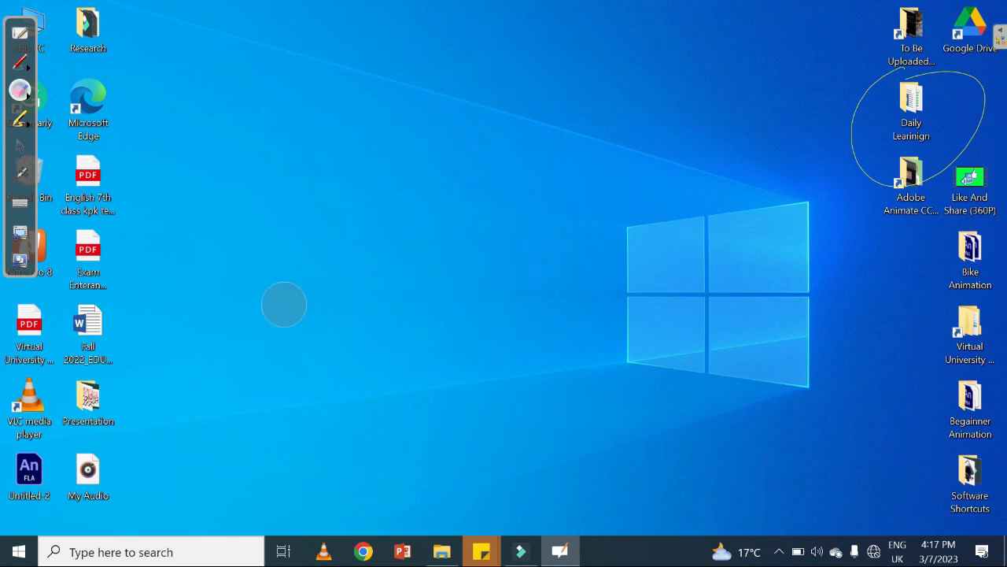
{"action": "left_click", "coordinate": [20, 35]}
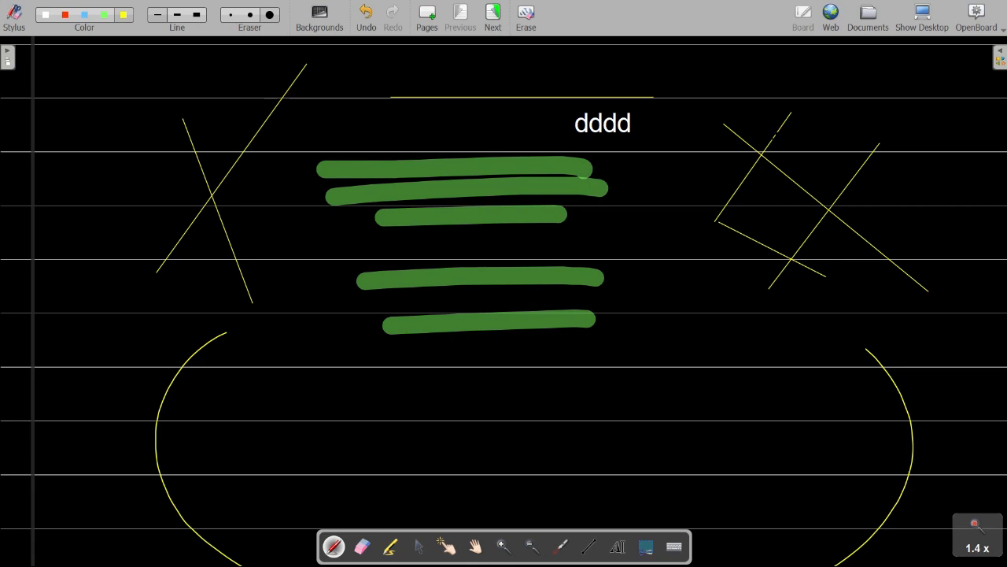
Examine the application's main options and draw two thin yellow wavy lines across the text and upper highlights.
{"action": "left_click", "coordinate": [980, 26]}
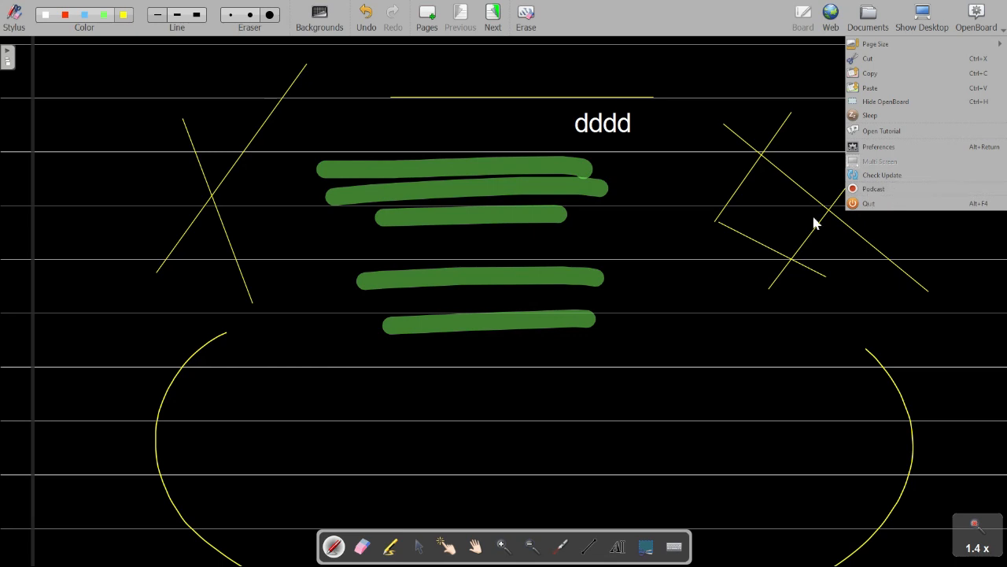
{"action": "left_click", "coordinate": [658, 270]}
{"action": "mouse_move", "coordinate": [395, 127]}
{"action": "left_mouse_down"}
{"action": "mouse_move", "coordinate": [520, 112]}
{"action": "mouse_move", "coordinate": [708, 132]}
{"action": "left_mouse_up"}
{"action": "left_click_drag", "start_coordinate": [415, 181], "coordinate": [691, 153]}
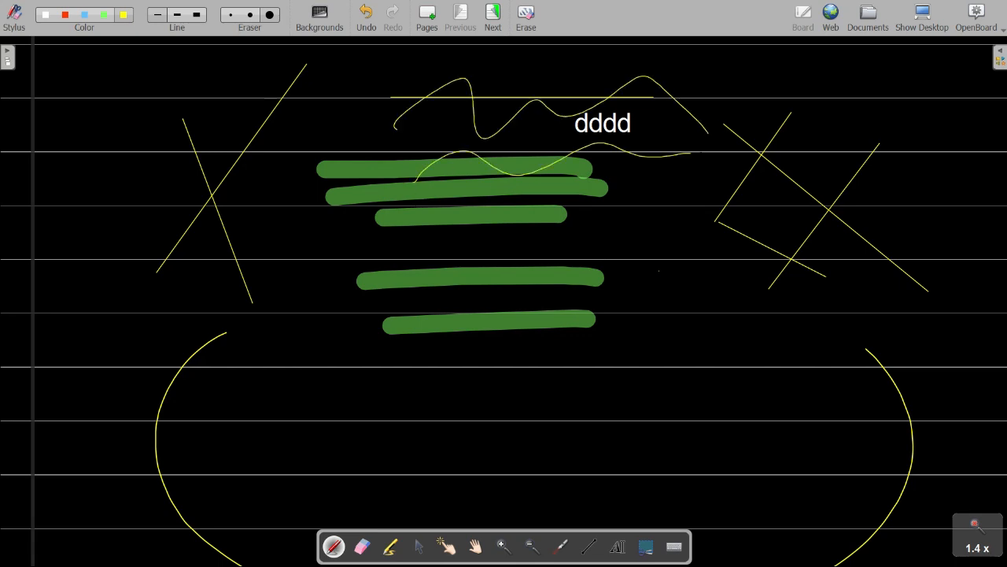
{"action": "left_click", "coordinate": [977, 17]}
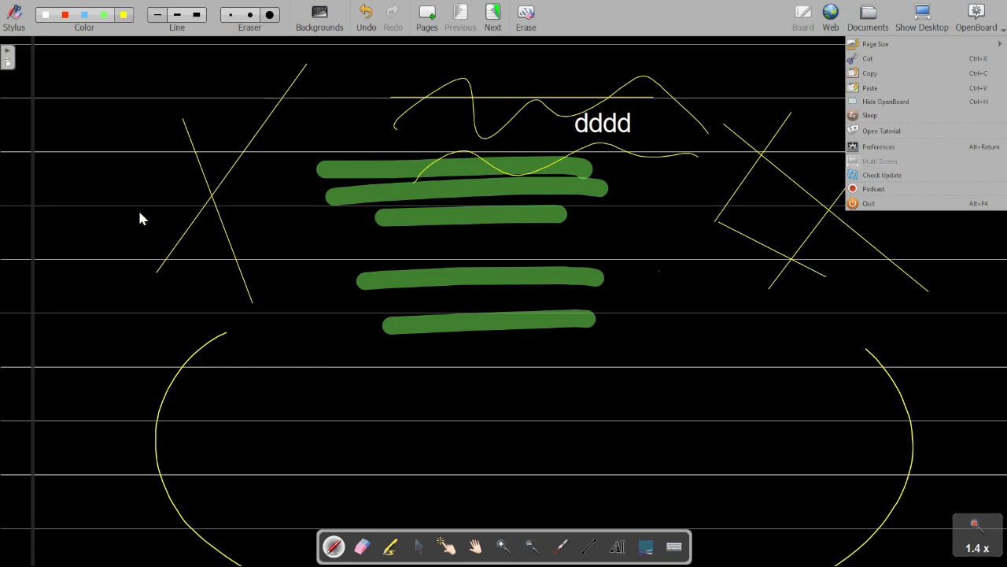
{"action": "left_click", "coordinate": [537, 74]}
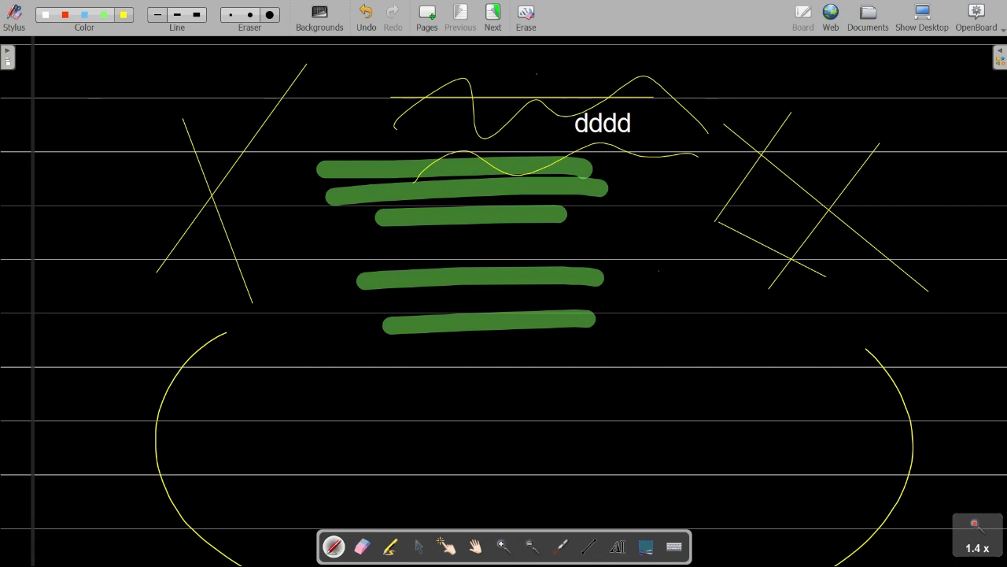
Write "9/10" with the white pen beside the highlights and circle it.
{"action": "left_click", "coordinate": [46, 15]}
{"action": "left_click_drag", "start_coordinate": [145, 156], "coordinate": [138, 217]}
{"action": "left_click_drag", "start_coordinate": [171, 133], "coordinate": [157, 262]}
{"action": "left_click_drag", "start_coordinate": [174, 179], "coordinate": [173, 223]}
{"action": "left_click_drag", "start_coordinate": [198, 186], "coordinate": [197, 187]}
{"action": "mouse_move", "coordinate": [150, 95]}
{"action": "left_mouse_down"}
{"action": "mouse_move", "coordinate": [251, 192]}
{"action": "mouse_move", "coordinate": [114, 124]}
{"action": "left_mouse_up"}
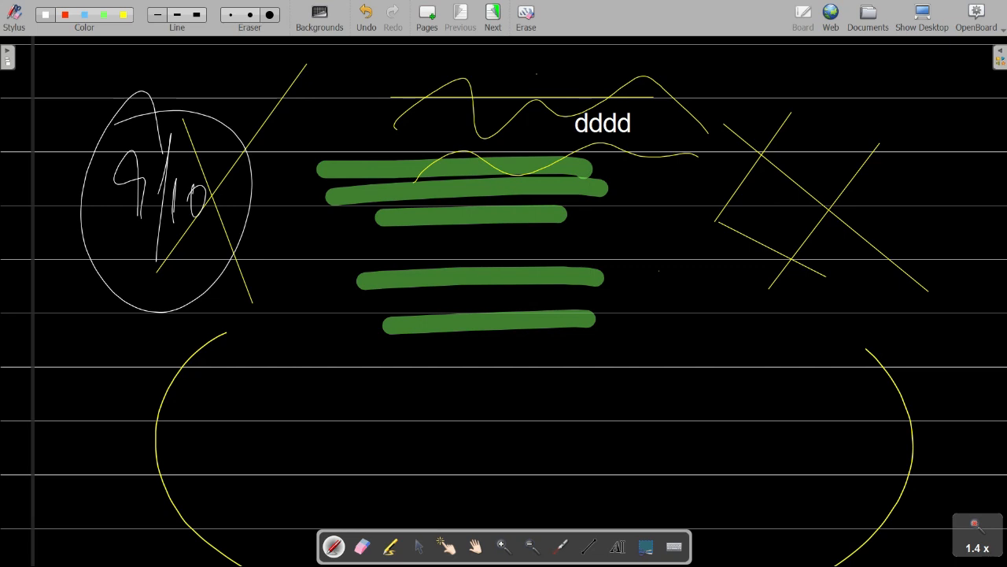